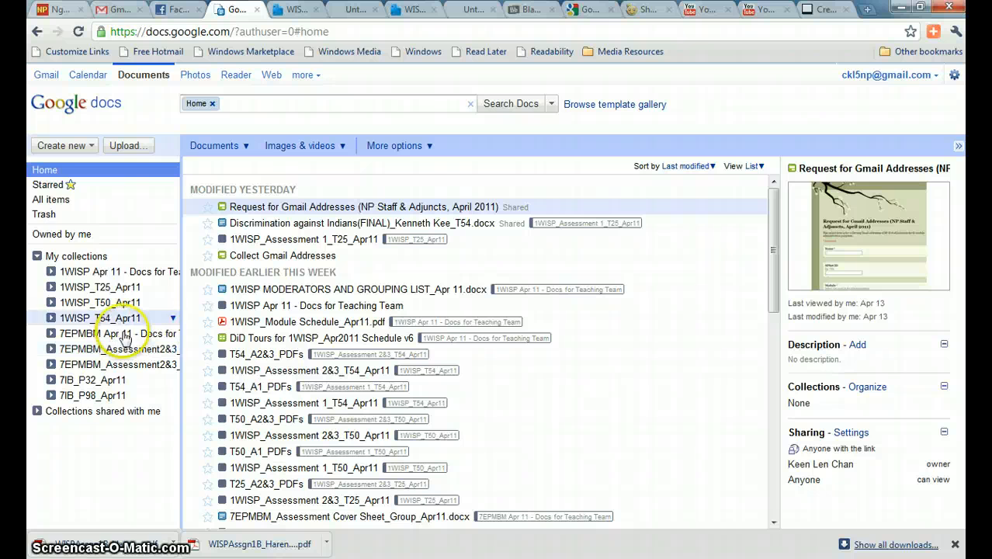
Create a new top-level collection named 1WISP_T01_Apr11
{"action": "left_click", "coordinate": [93, 147]}
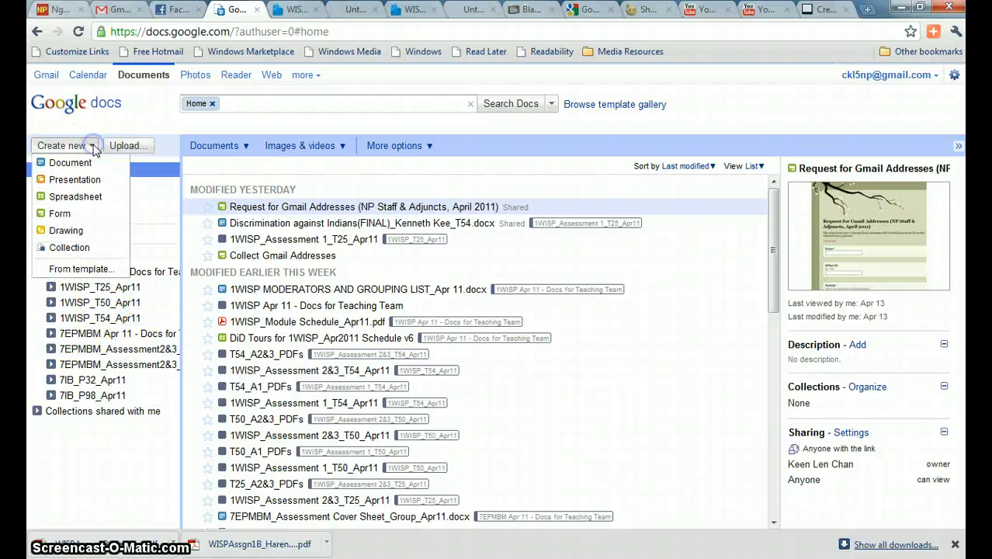
{"action": "left_click", "coordinate": [70, 247]}
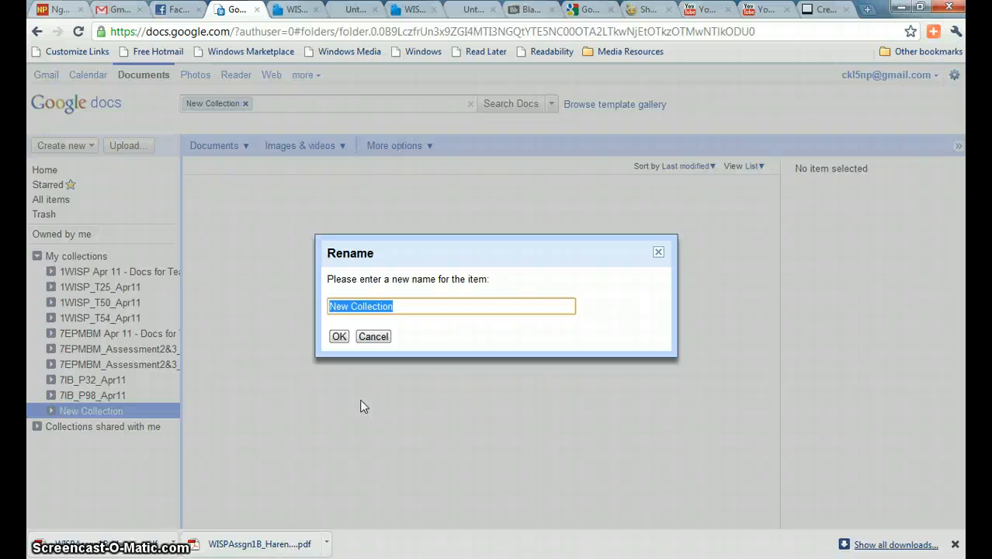
{"action": "key", "text": "BackSpace"}
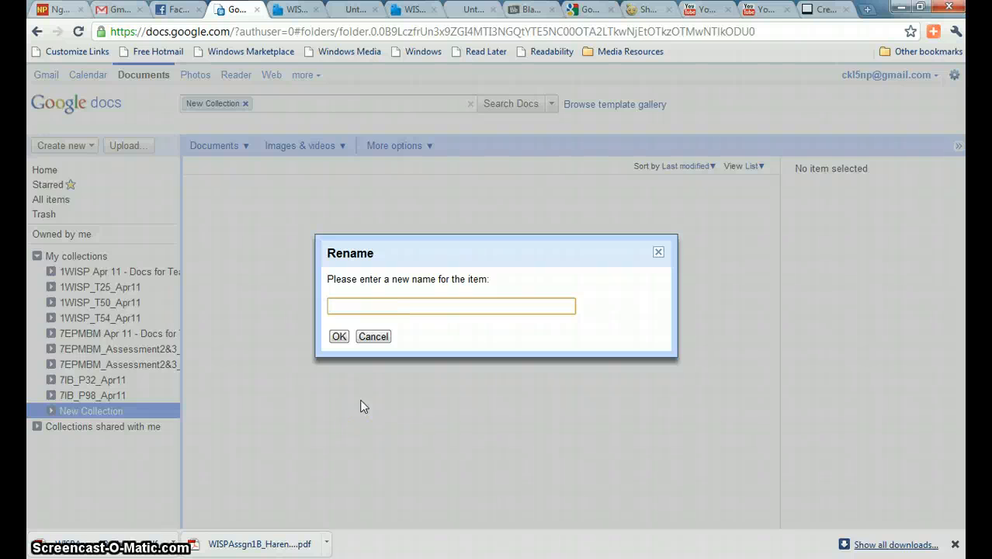
{"action": "type", "text": "1WI"}
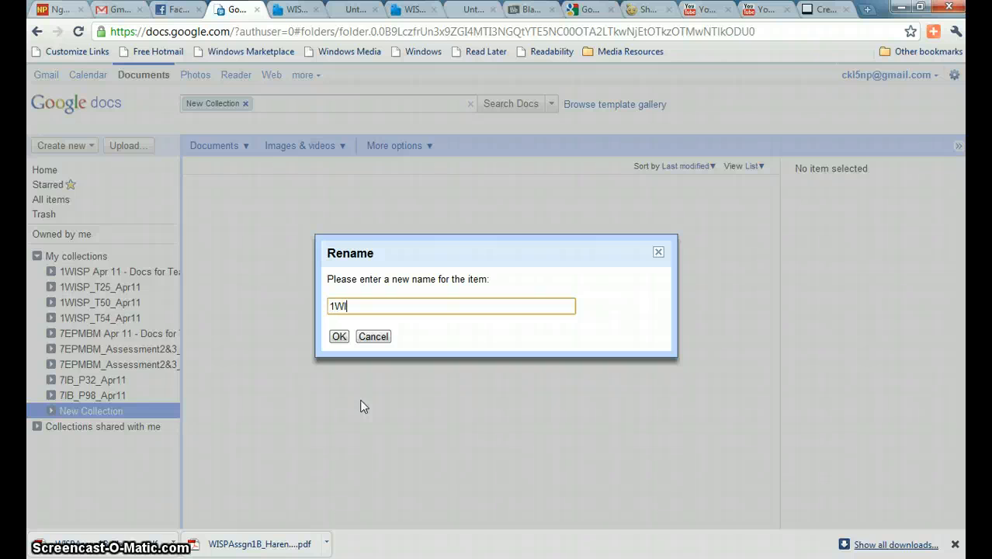
{"action": "type", "text": "SP"}
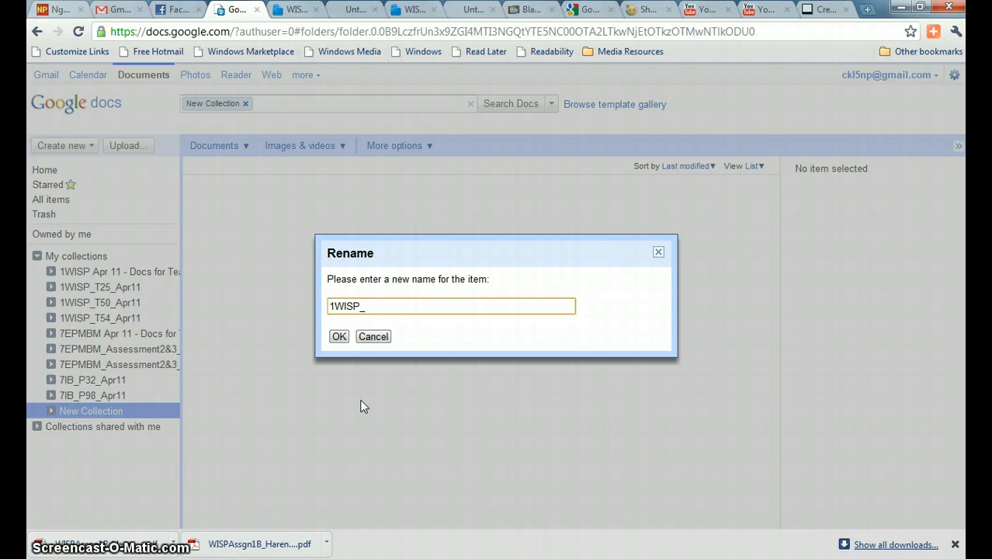
{"action": "type", "text": "_T"}
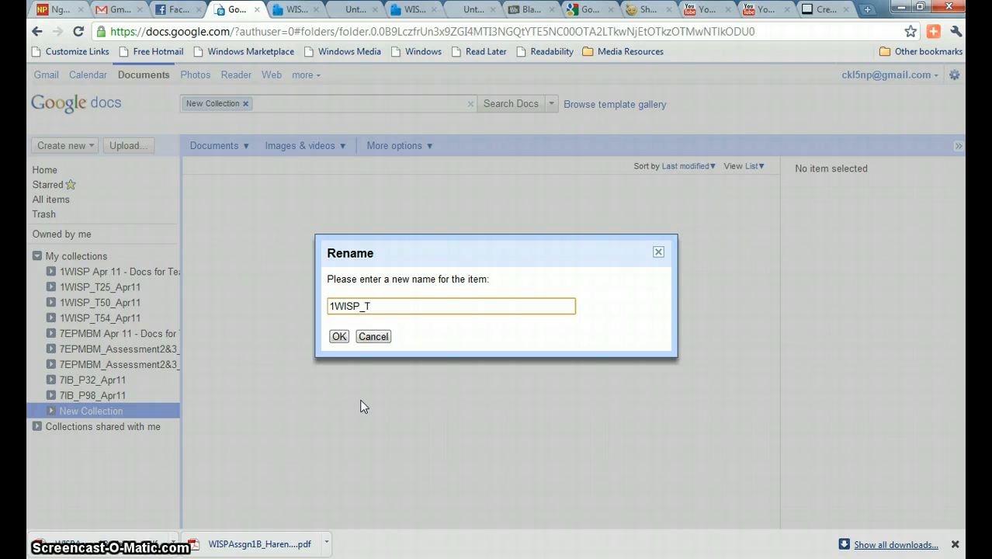
{"action": "type", "text": "01_Apr11"}
{"action": "key", "text": "Return"}
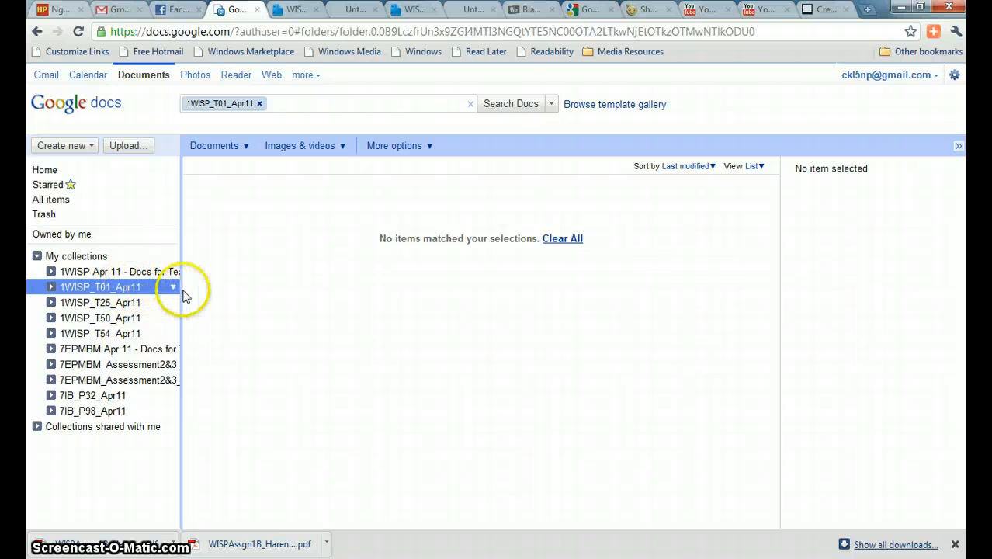
Expand the 1WISP_T25_Apr11 collection and widen the collection list enough to read the full subcollection names
{"action": "left_click", "coordinate": [150, 292]}
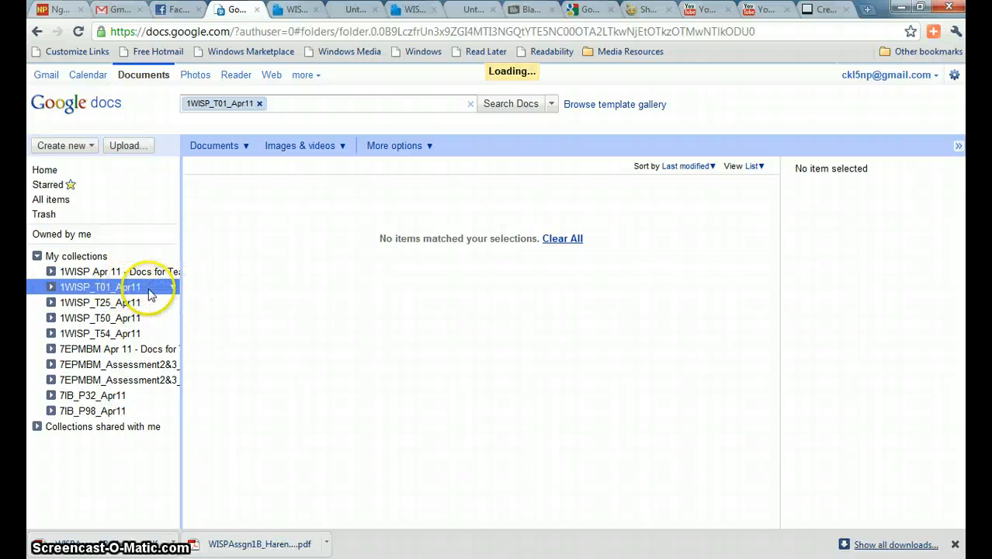
{"action": "left_click", "coordinate": [51, 302]}
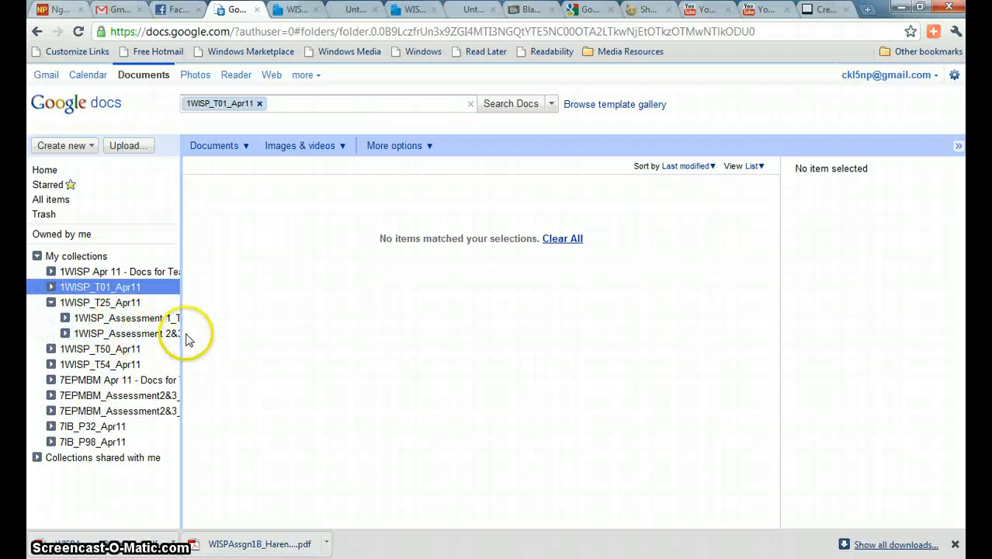
{"action": "left_click_drag", "start_coordinate": [181, 333], "coordinate": [255, 347]}
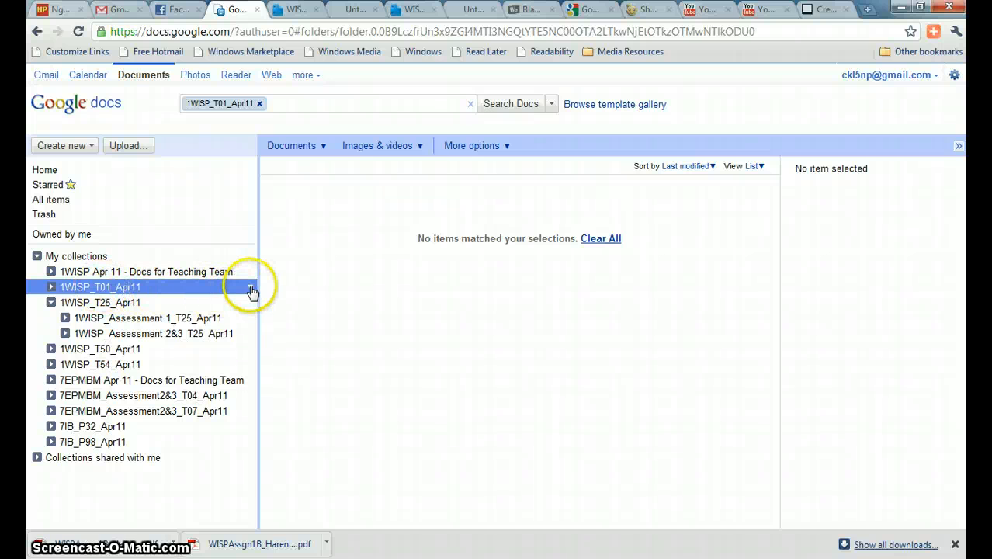
Create a subcollection named 1WISP_Assessment 1_T01_Apr11 inside the 1WISP_T01_Apr11 collection
{"action": "left_click", "coordinate": [251, 291]}
{"action": "mouse_move", "coordinate": [279, 302]}
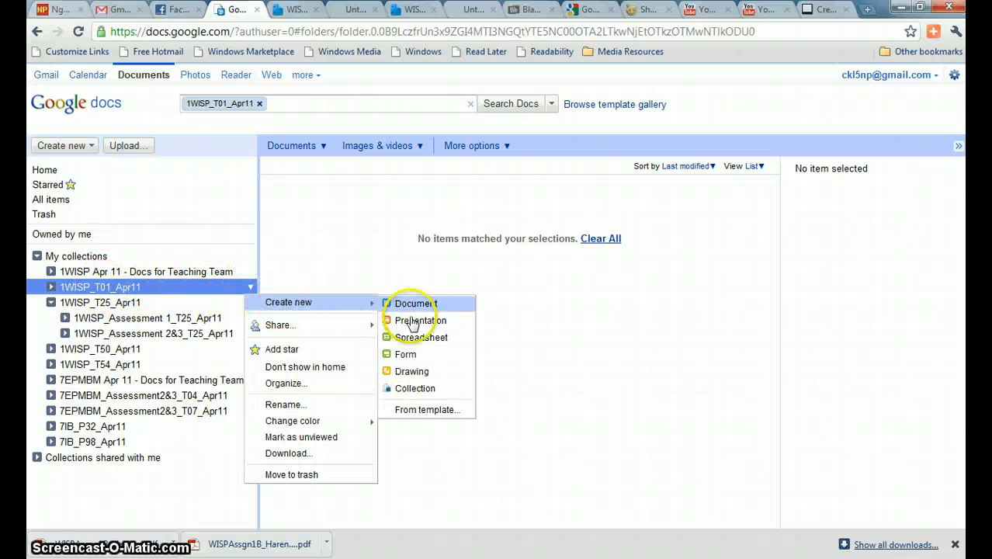
{"action": "left_click", "coordinate": [417, 389]}
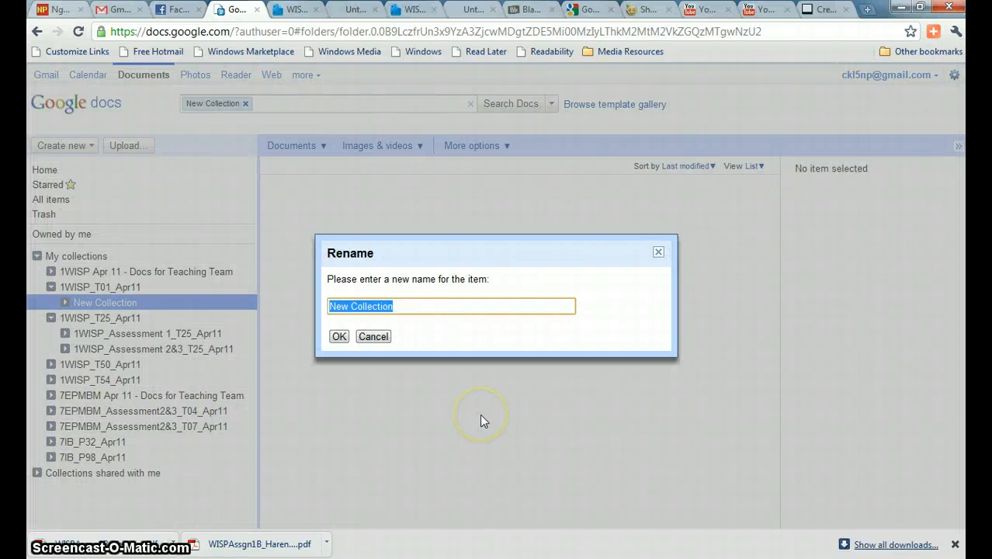
{"action": "key", "text": "BackSpace"}
{"action": "type", "text": "1WISP_"}
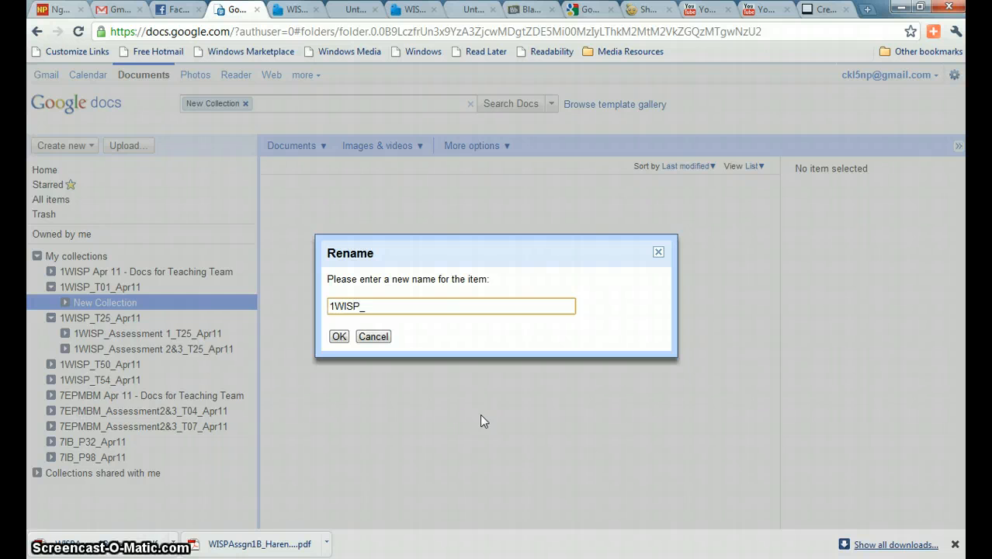
{"action": "type", "text": "Asse"}
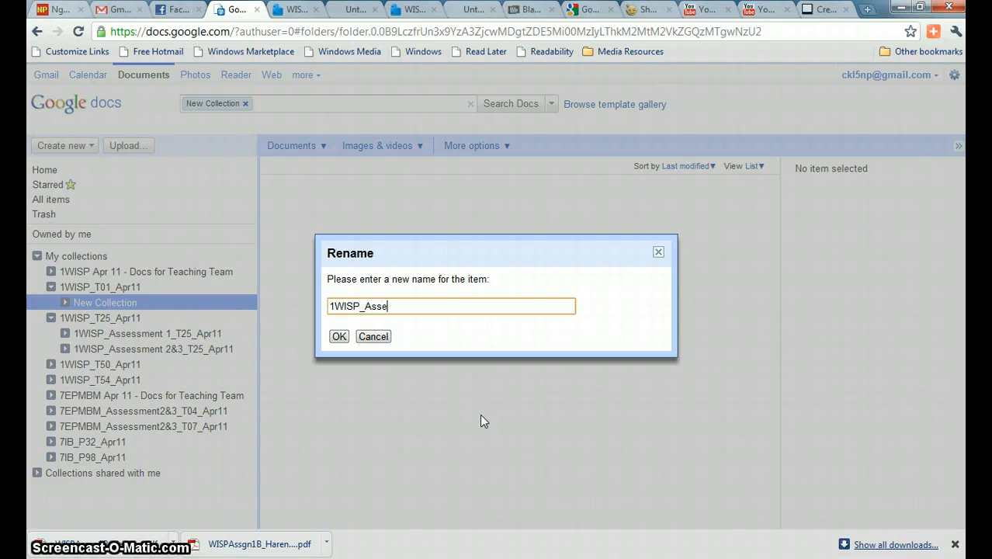
{"action": "type", "text": "ssment 1_T01_"}
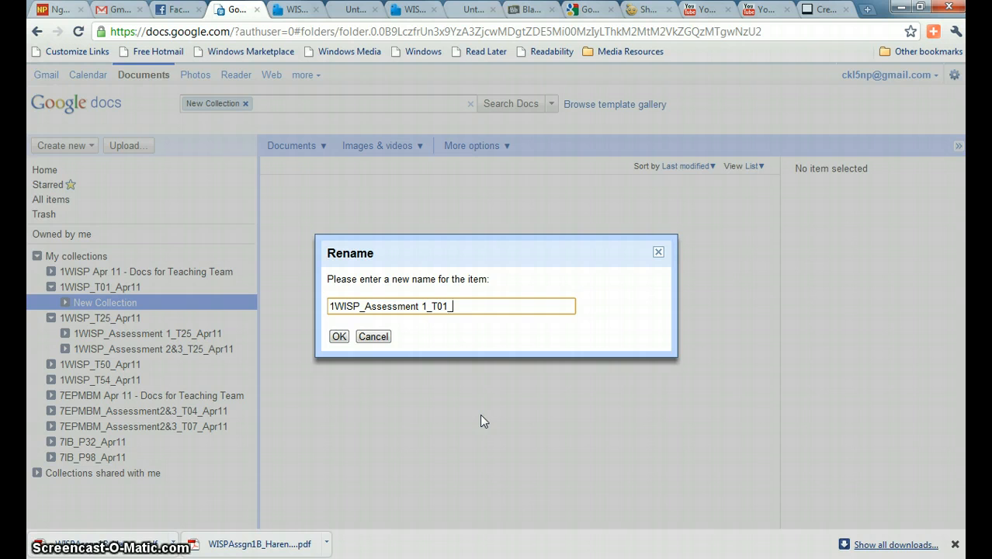
{"action": "type", "text": "Apr11"}
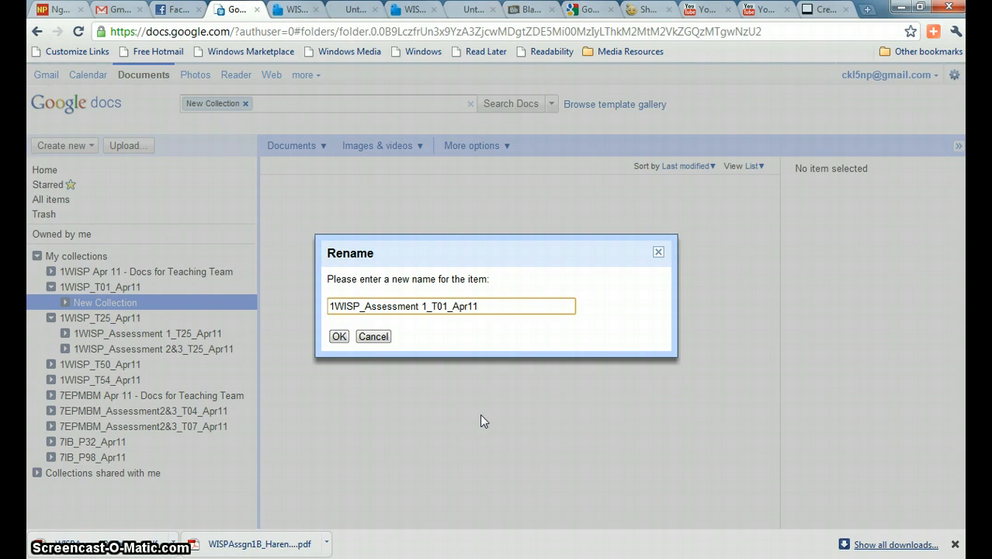
{"action": "key", "text": "Return"}
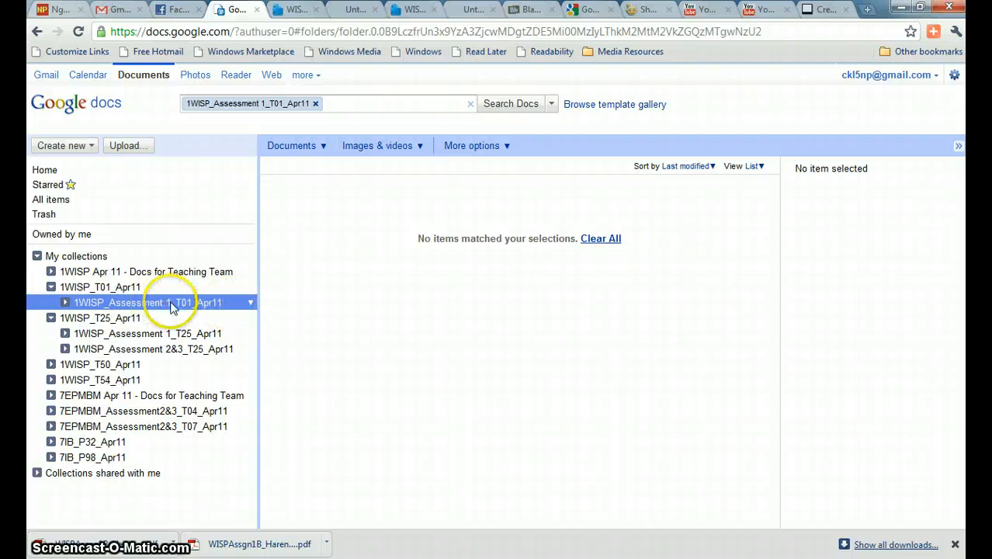
Expand 1WISP_Assessment 1_T25_Apr11 as a reference and create a T01_A1_PDFs subcollection inside 1WISP_Assessment 1_T01_Apr11
{"action": "left_click", "coordinate": [69, 335]}
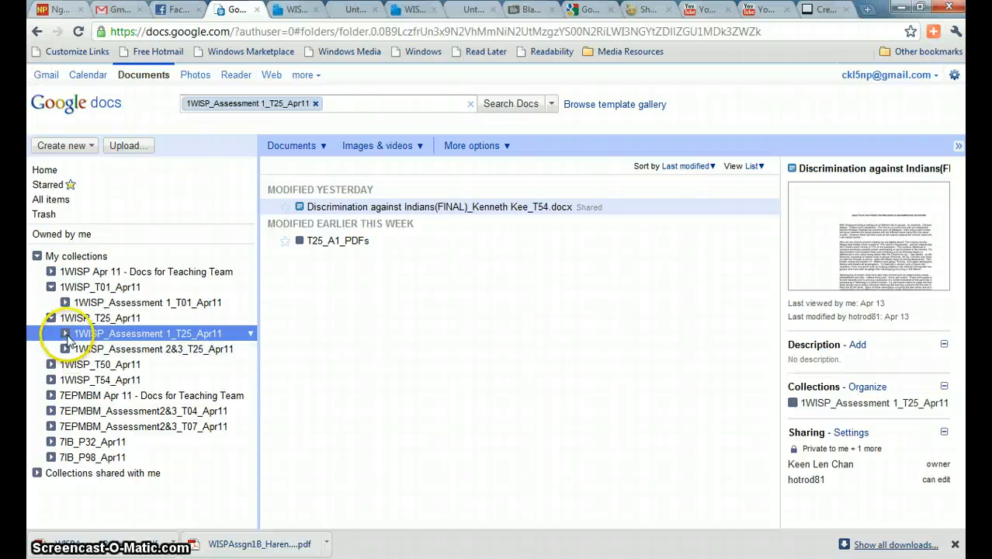
{"action": "left_click", "coordinate": [66, 335]}
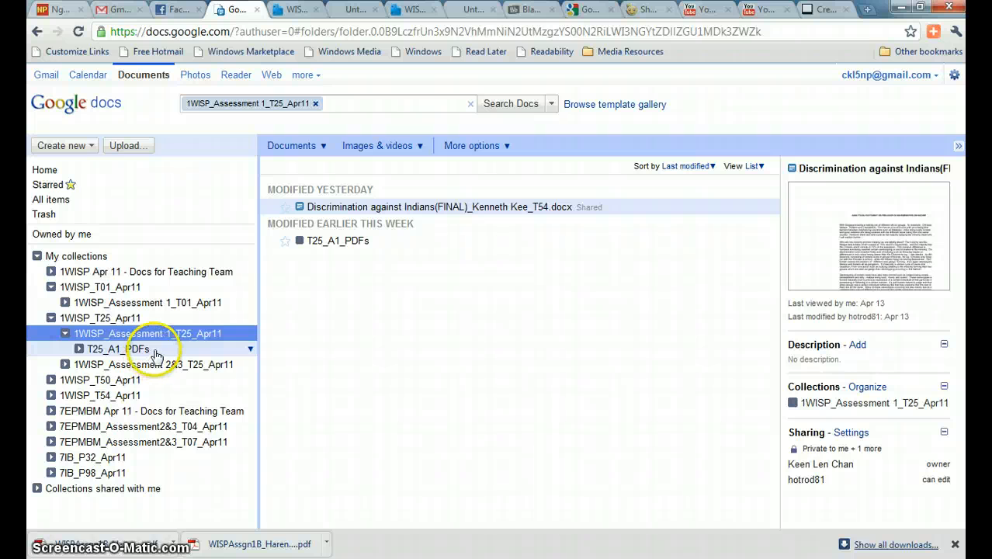
{"action": "left_click", "coordinate": [155, 303]}
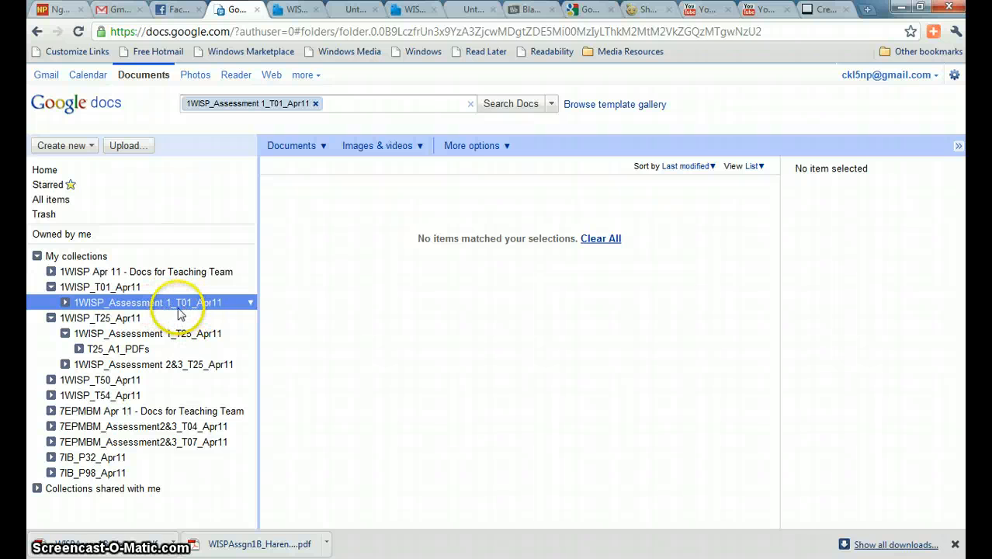
{"action": "left_click", "coordinate": [250, 303]}
{"action": "mouse_move", "coordinate": [264, 320]}
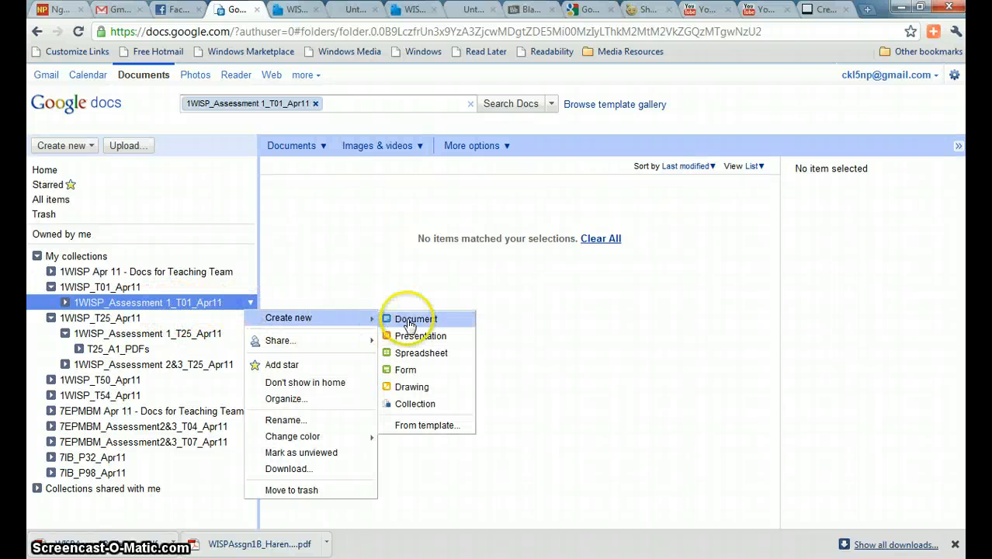
{"action": "left_click", "coordinate": [416, 404]}
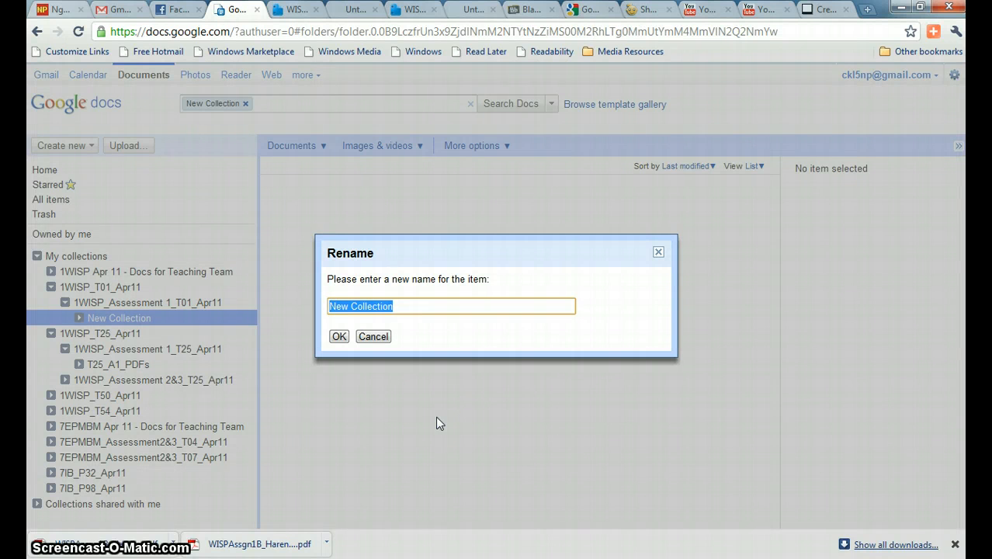
{"action": "key", "text": "BackSpace"}
{"action": "type", "text": "T01"}
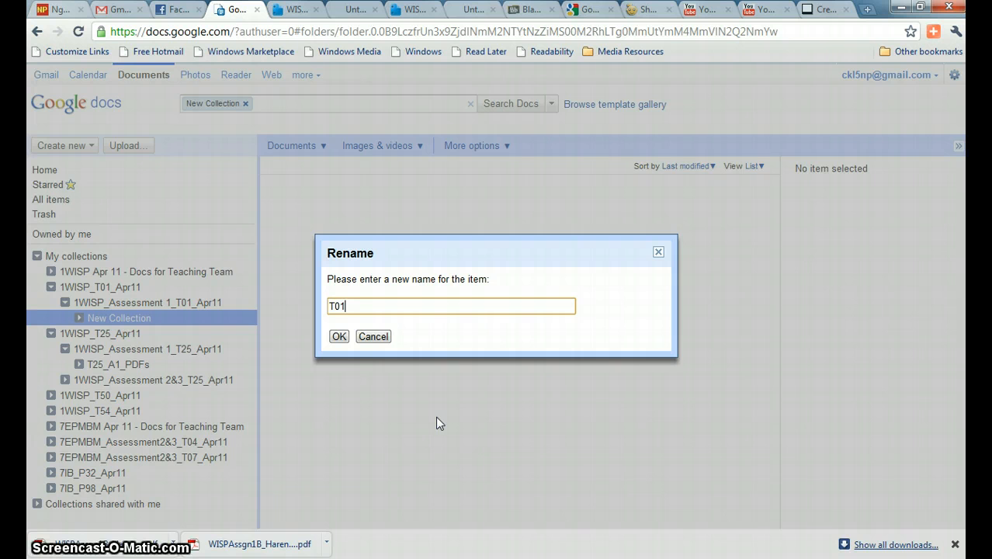
{"action": "type", "text": "_A"}
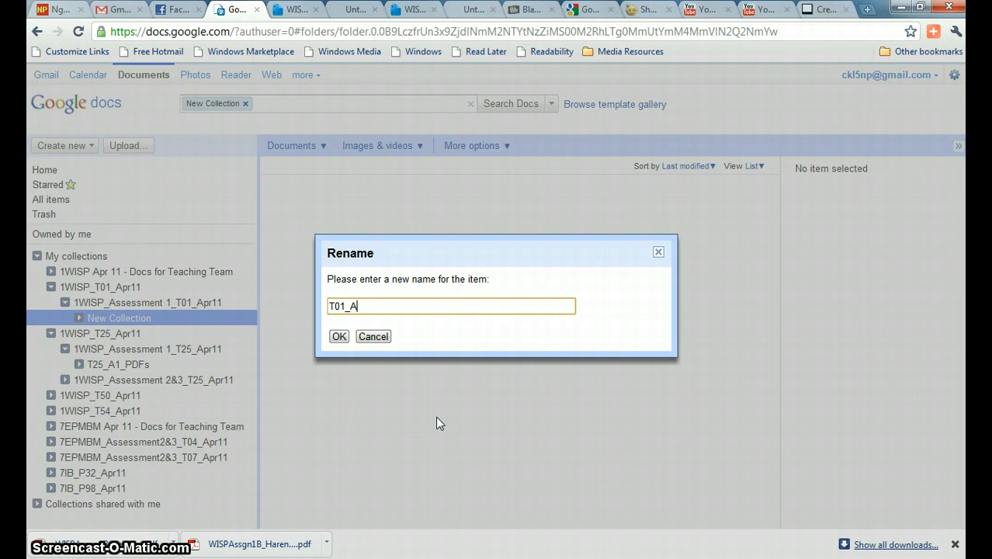
{"action": "type", "text": "1_PDFs"}
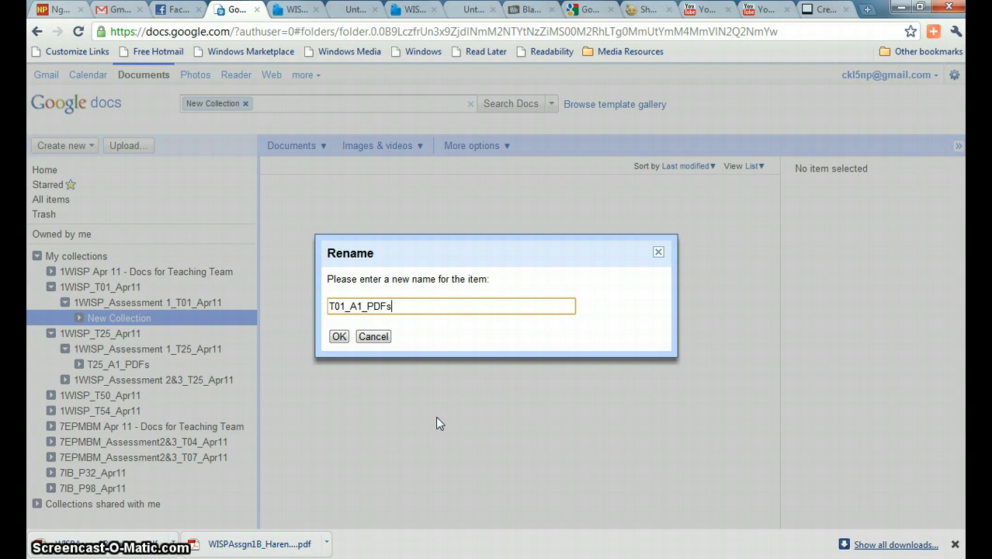
{"action": "key", "text": "Return"}
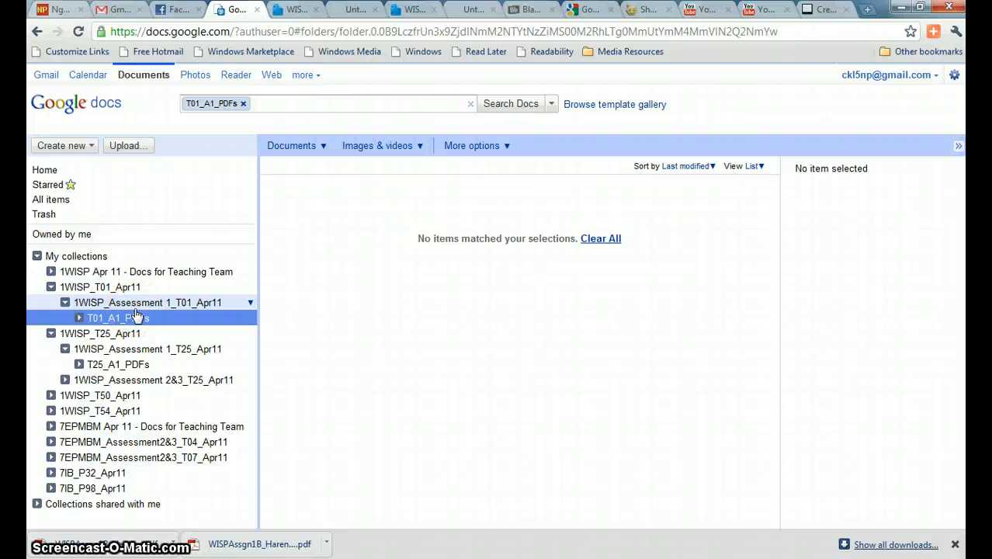
Return to the Home list and upload the WISP Assgn 1B T79 Apr10 .doc file from the T25 folder with the default upload settings
{"action": "left_click", "coordinate": [44, 170]}
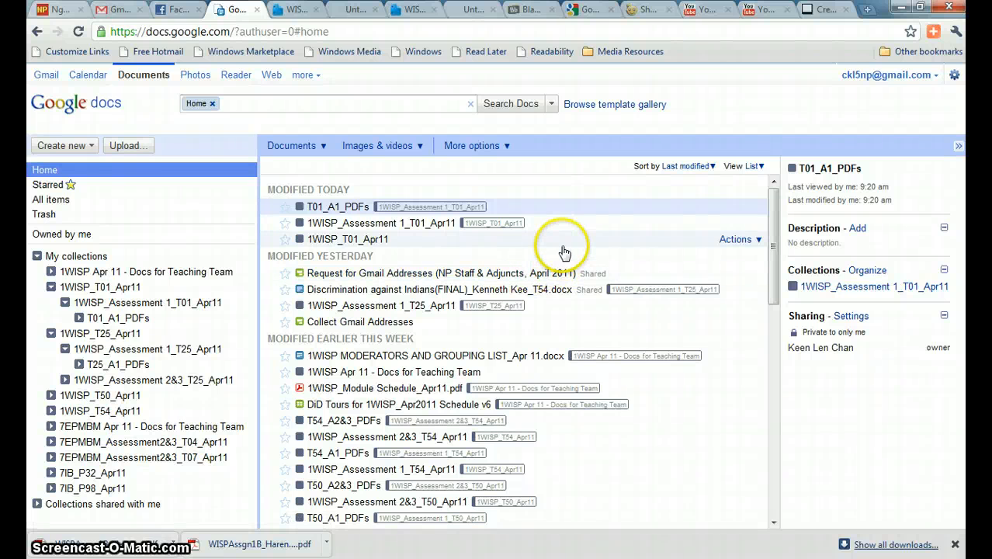
{"action": "left_click", "coordinate": [609, 250]}
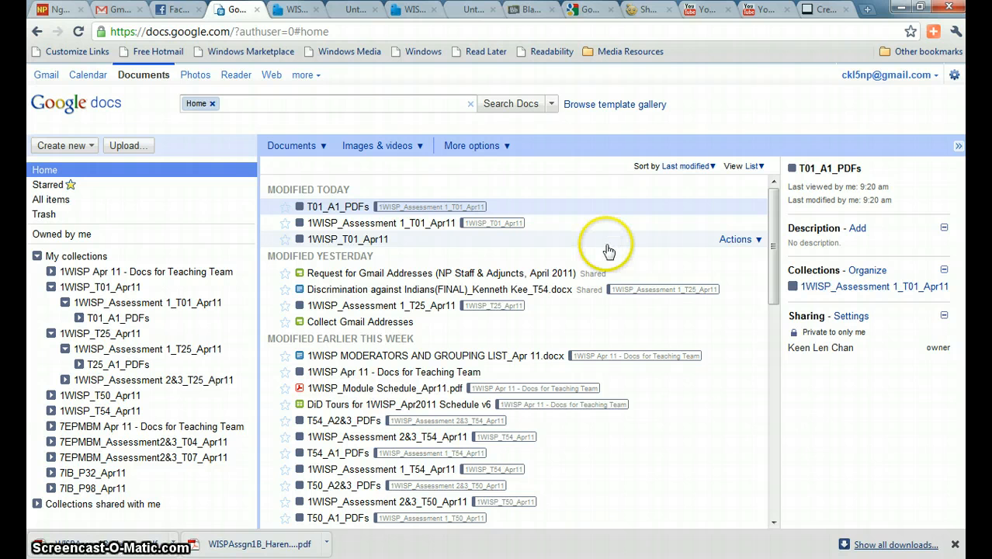
{"action": "left_click", "coordinate": [137, 148]}
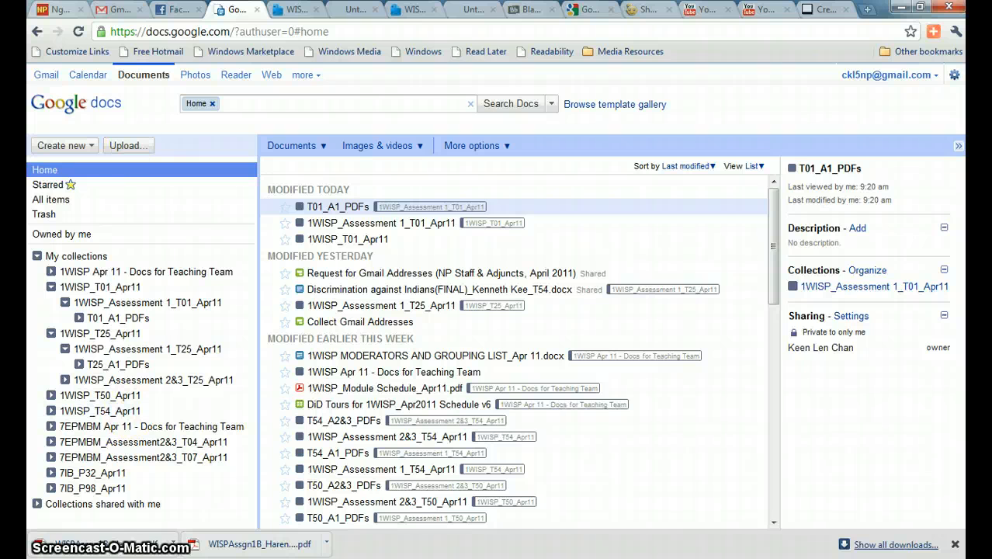
{"action": "left_click", "coordinate": [152, 223]}
{"action": "left_click", "coordinate": [128, 146]}
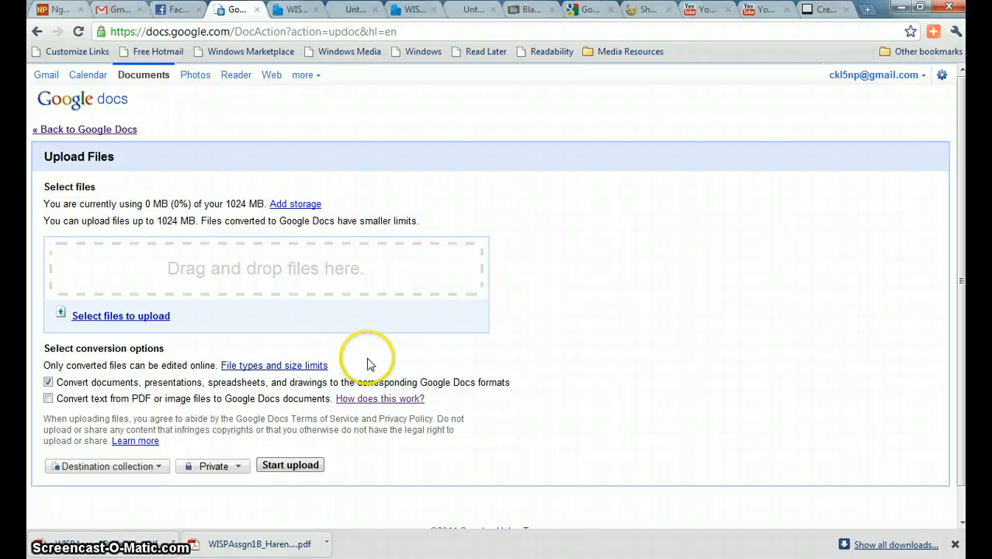
{"action": "left_click", "coordinate": [109, 317]}
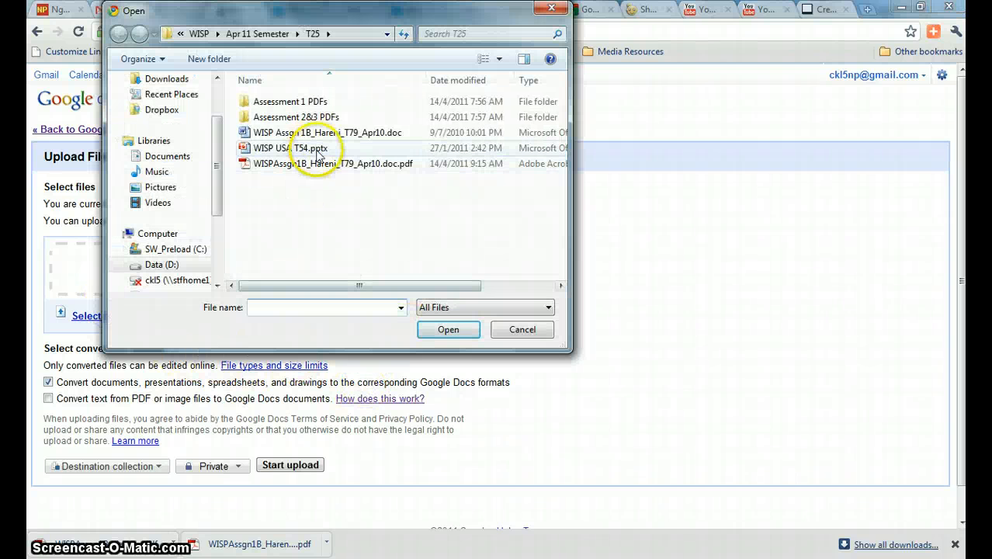
{"action": "left_click", "coordinate": [354, 136]}
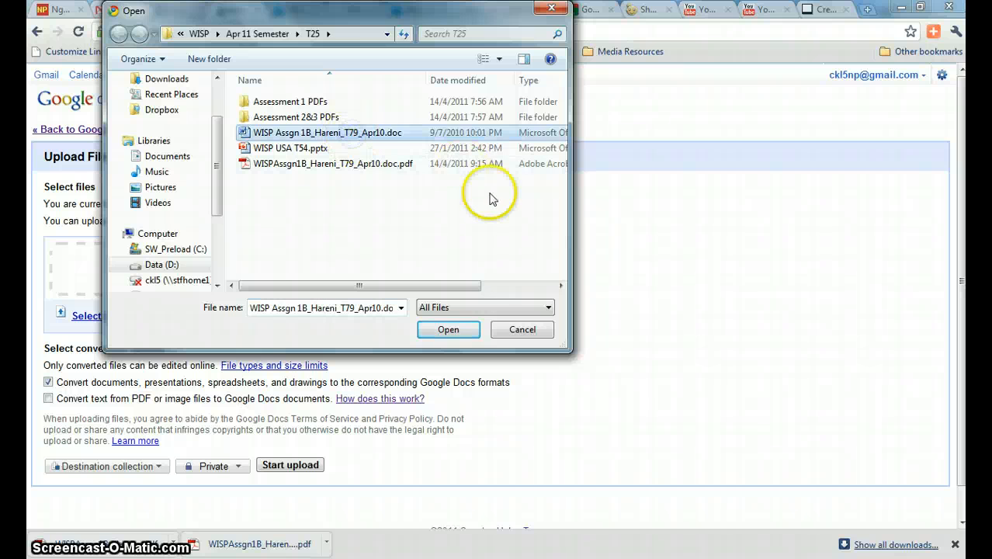
{"action": "left_click", "coordinate": [438, 330]}
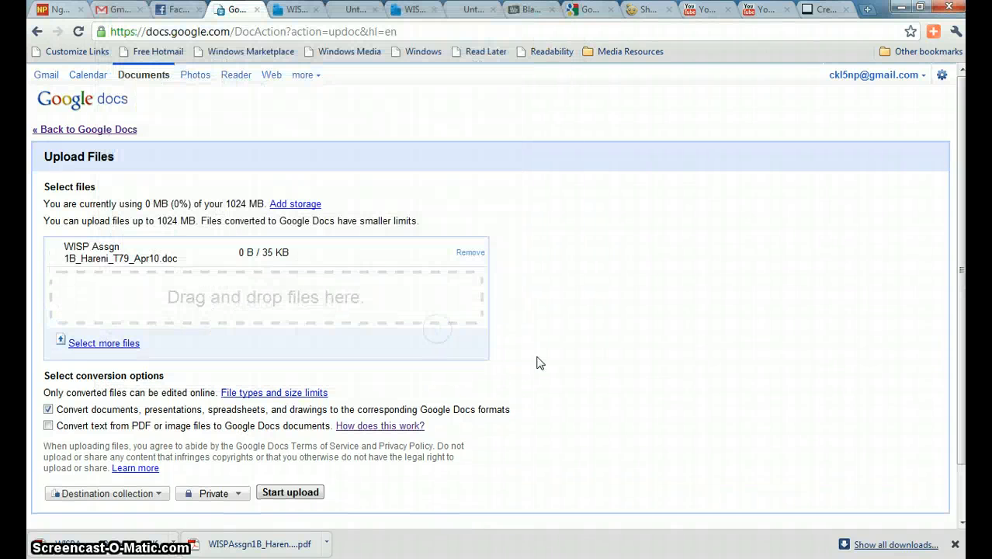
{"action": "left_click", "coordinate": [287, 494]}
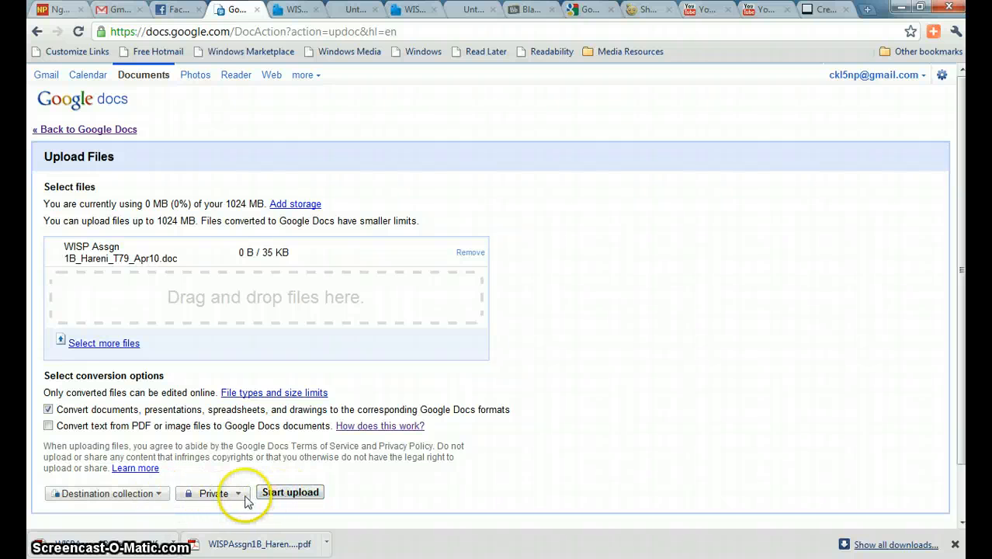
{"action": "left_click", "coordinate": [286, 495]}
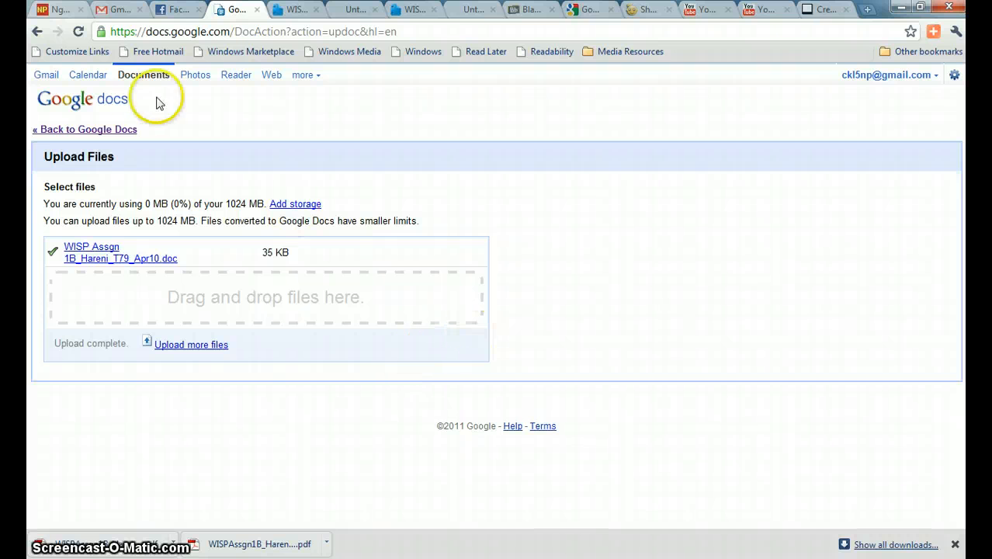
Return to the document list and add the uploaded WISP Assgn 1B T79 .doc to the 1WISP_Assessment 1_T01_Apr11 collection inside 1WISP_T01_Apr11
{"action": "left_click", "coordinate": [69, 130]}
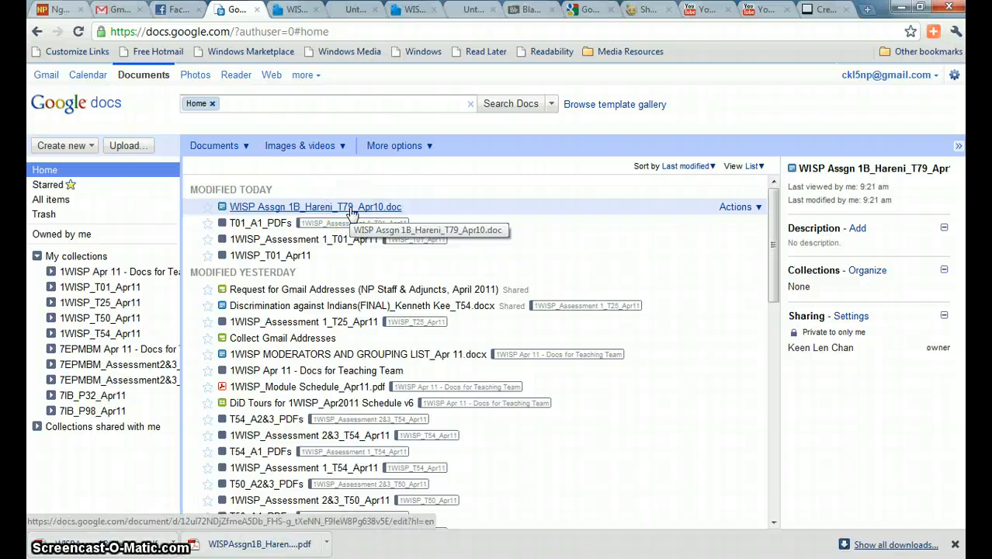
{"action": "left_click", "coordinate": [62, 293]}
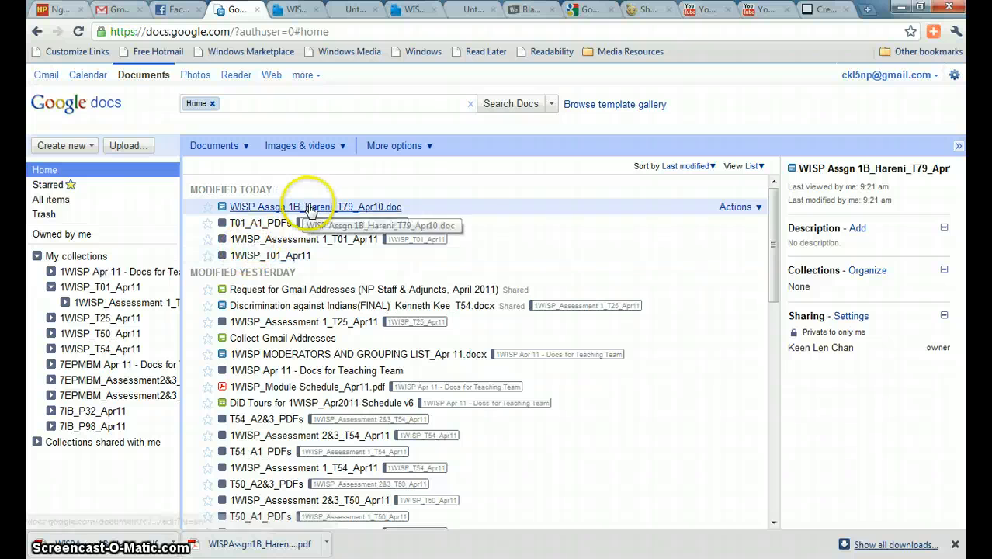
{"action": "left_click_drag", "start_coordinate": [181, 253], "coordinate": [247, 253]}
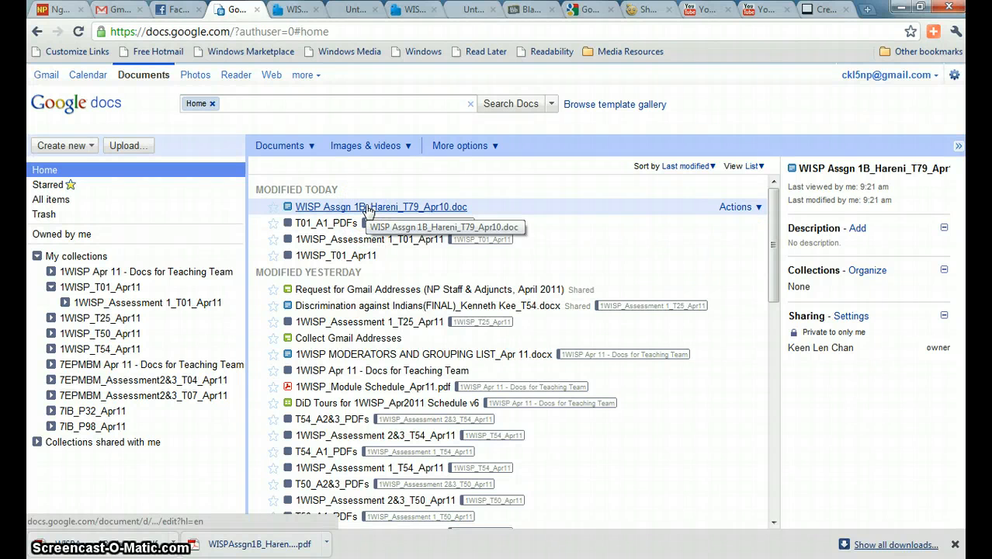
{"action": "left_click", "coordinate": [394, 211]}
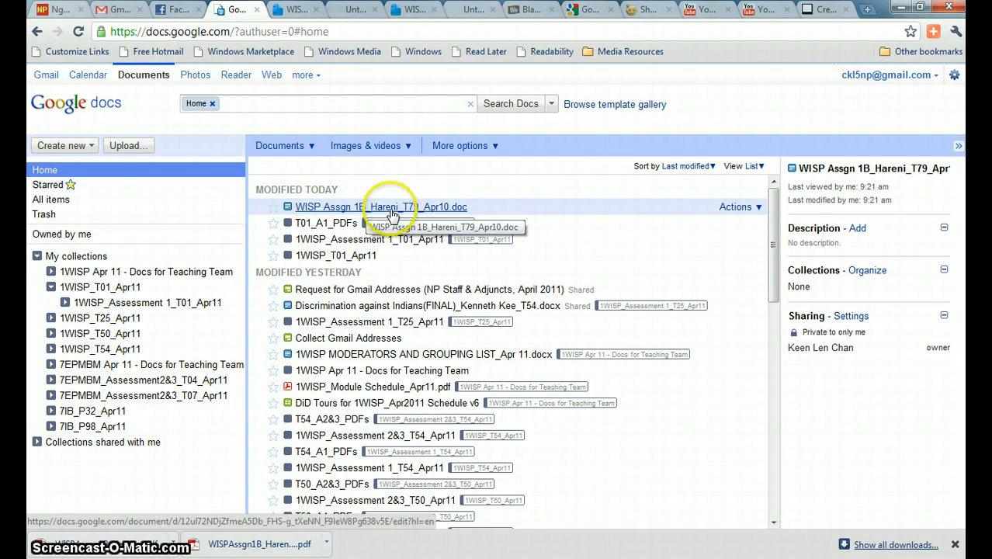
{"action": "left_click_drag", "start_coordinate": [394, 211], "coordinate": [159, 307]}
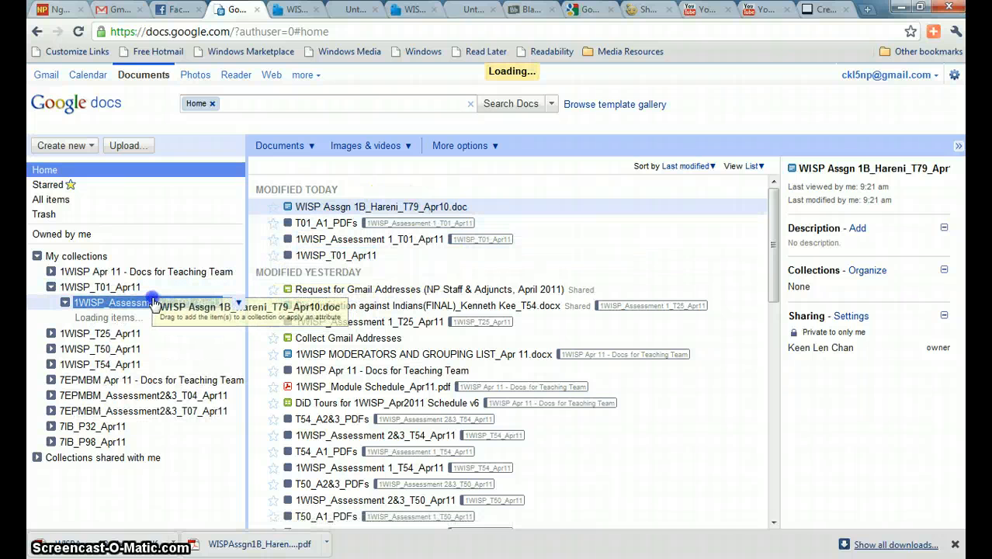
{"action": "left_click", "coordinate": [150, 290]}
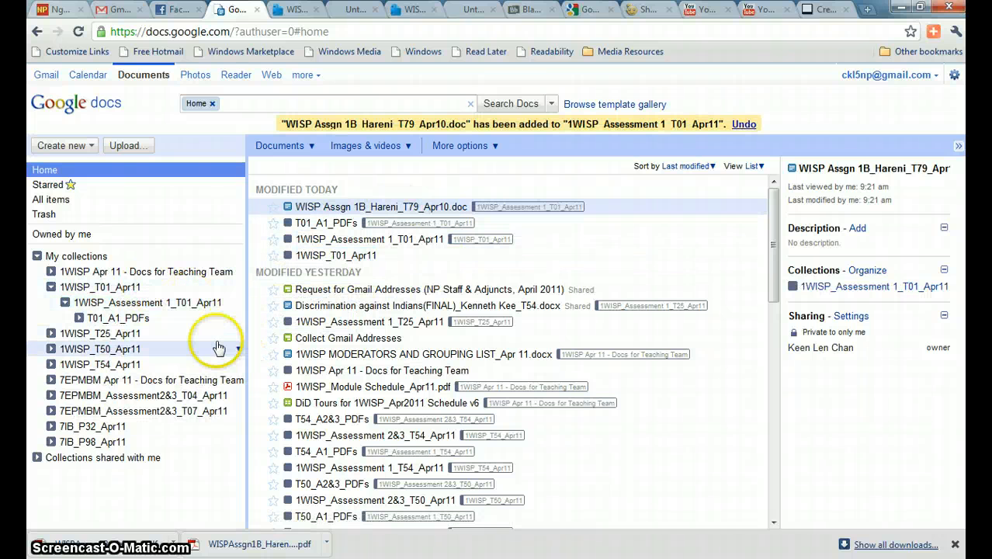
Open the WISP Assgn 1B T79 document from the 1WISP_Assessment 1_T01_Apr11 collection and look through its whole text
{"action": "left_click", "coordinate": [159, 304]}
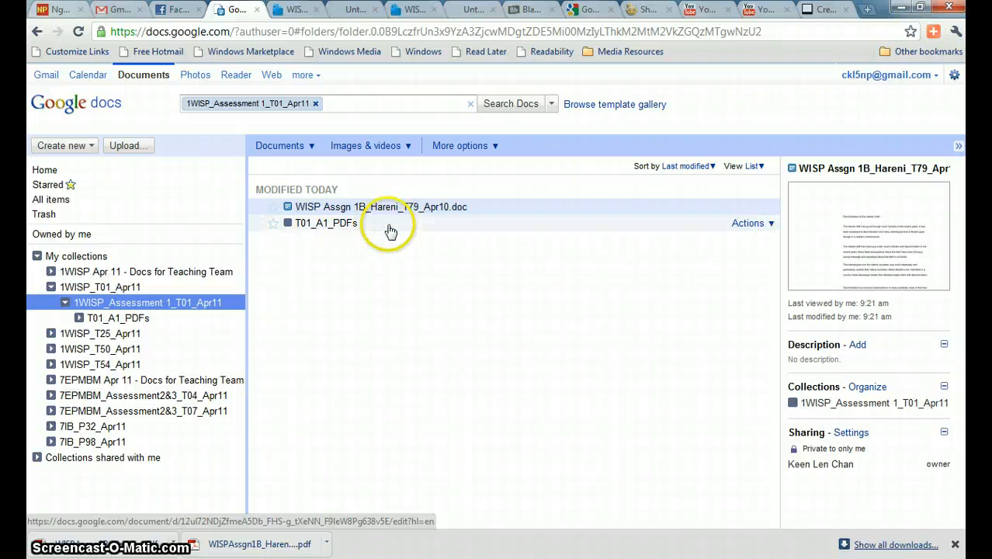
{"action": "left_click", "coordinate": [390, 205]}
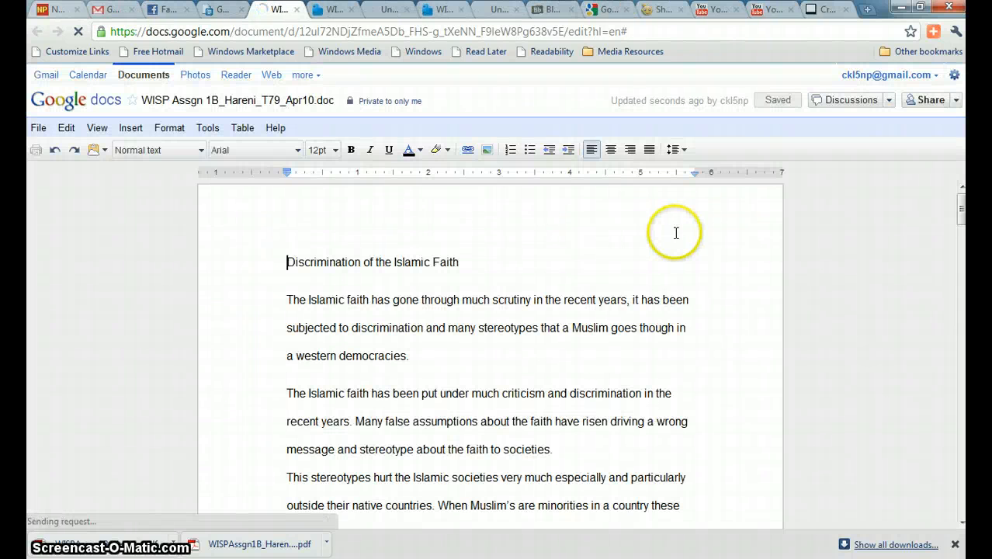
{"action": "scroll", "coordinate": [713, 265], "scroll_direction": "down", "scroll_amount": 1}
{"action": "scroll", "coordinate": [714, 265], "scroll_direction": "down", "scroll_amount": 7}
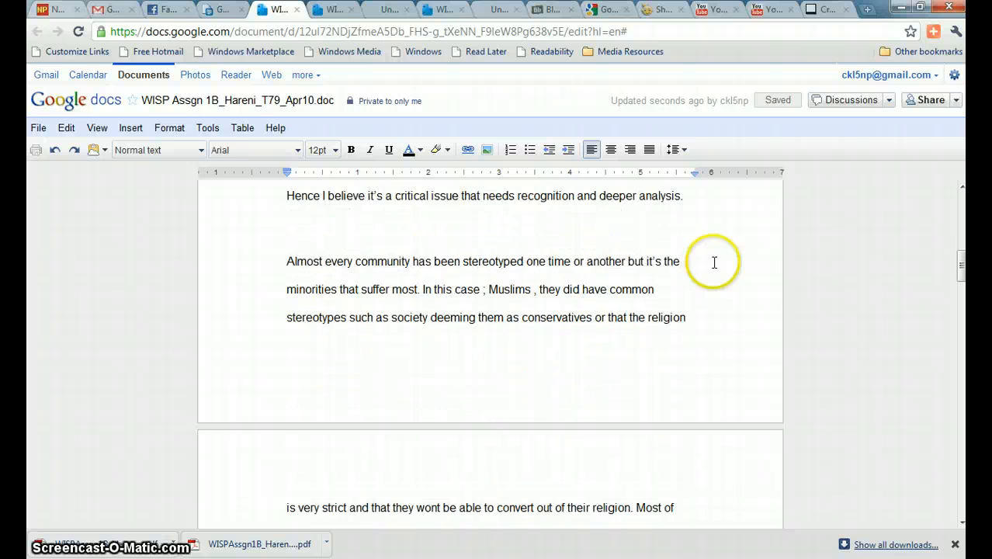
{"action": "scroll", "coordinate": [714, 266], "scroll_direction": "up", "scroll_amount": 3}
{"action": "scroll", "coordinate": [715, 268], "scroll_direction": "down", "scroll_amount": 5}
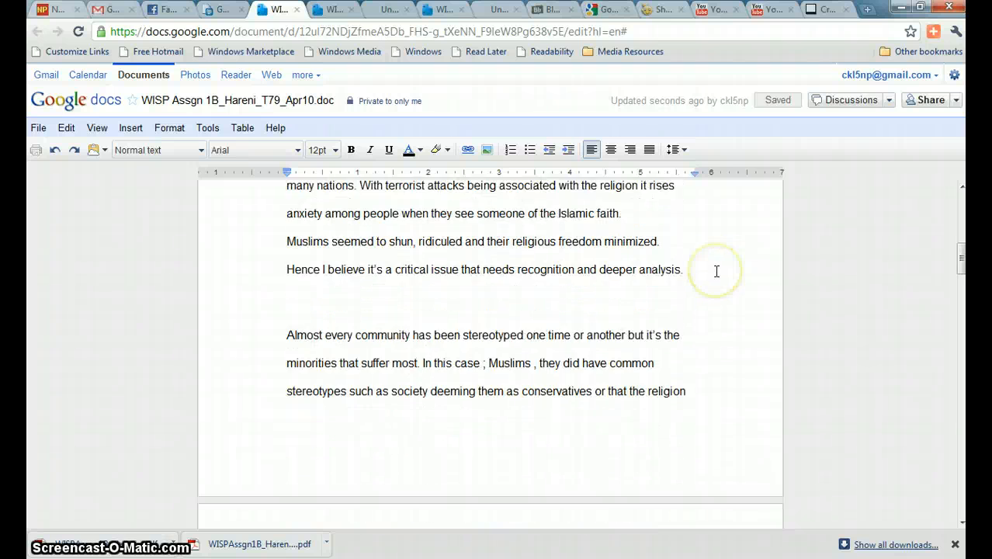
{"action": "scroll", "coordinate": [716, 270], "scroll_direction": "down", "scroll_amount": 9}
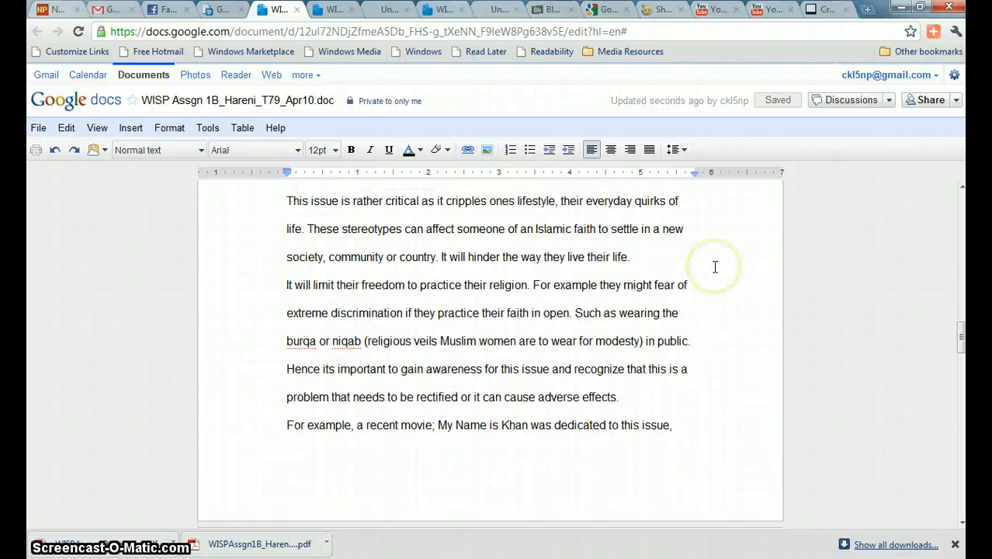
{"action": "scroll", "coordinate": [714, 268], "scroll_direction": "down", "scroll_amount": 7}
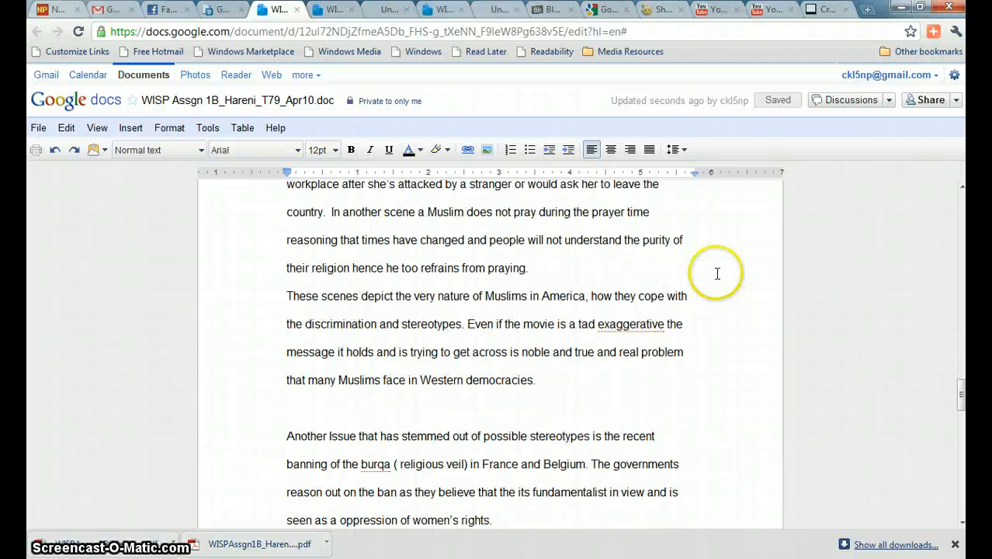
{"action": "scroll", "coordinate": [712, 311], "scroll_direction": "down", "scroll_amount": 12}
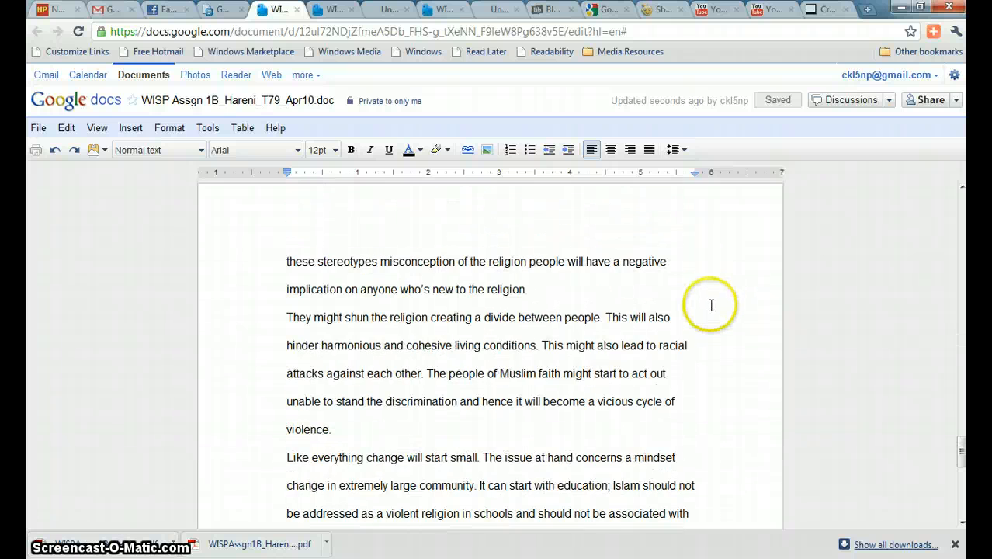
{"action": "scroll", "coordinate": [711, 304], "scroll_direction": "down", "scroll_amount": 3}
{"action": "scroll", "coordinate": [711, 301], "scroll_direction": "up", "scroll_amount": 7}
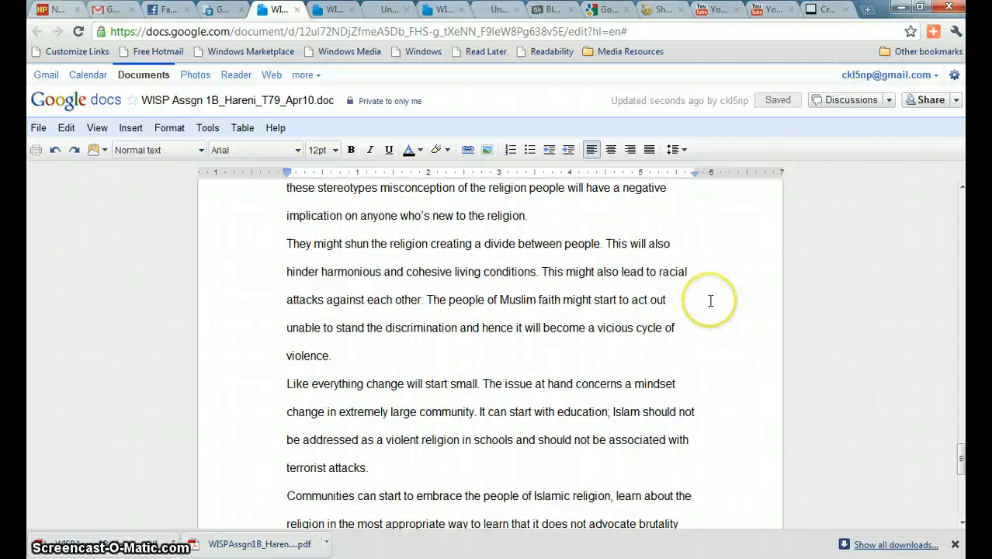
{"action": "scroll", "coordinate": [709, 300], "scroll_direction": "up", "scroll_amount": 15}
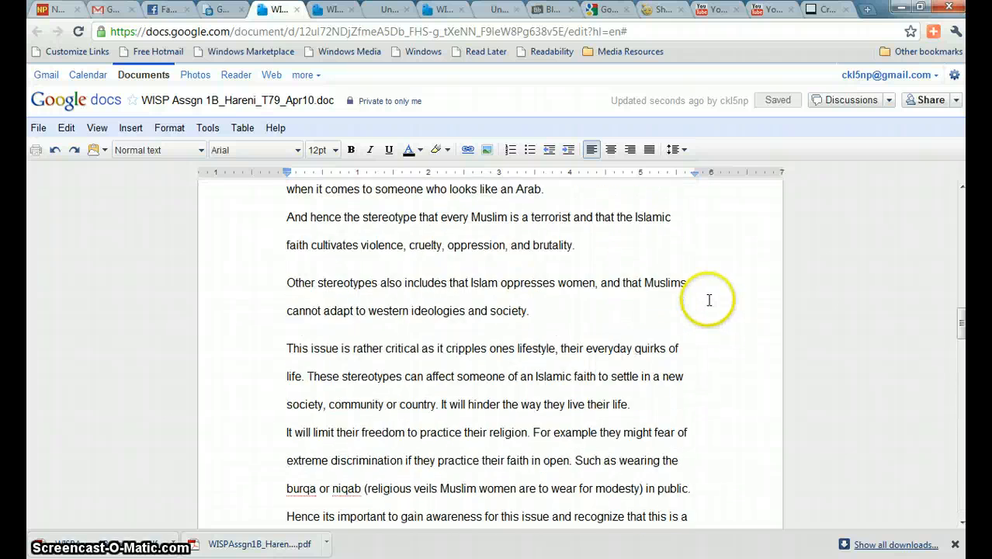
{"action": "scroll", "coordinate": [707, 297], "scroll_direction": "up", "scroll_amount": 8}
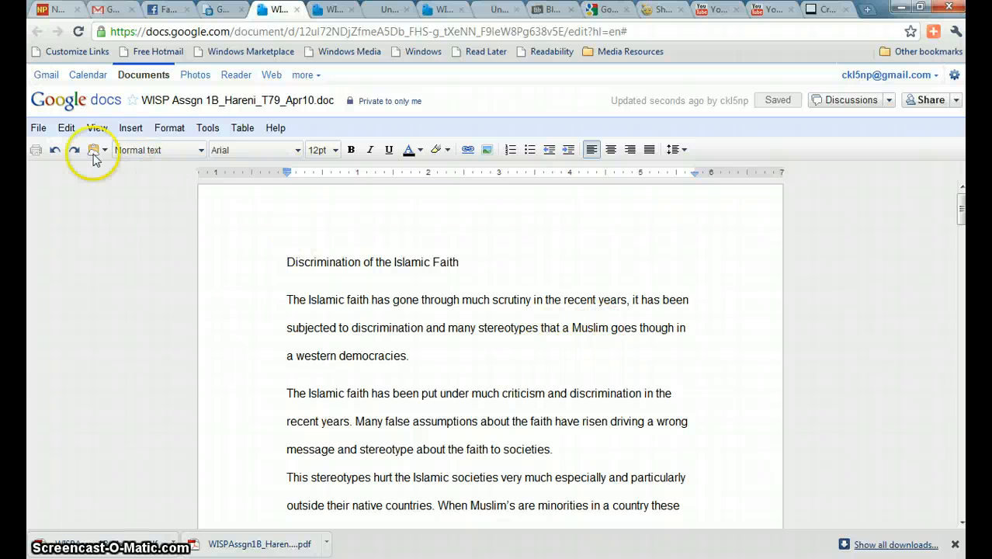
Download the open assignment document as a PDF and show the downloaded file in its folder
{"action": "left_click", "coordinate": [38, 128]}
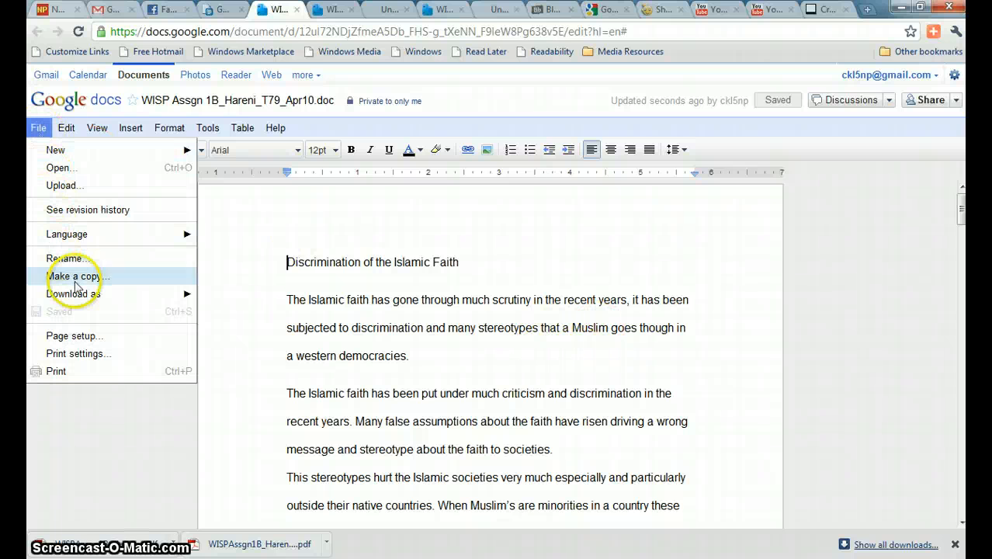
{"action": "mouse_move", "coordinate": [90, 297]}
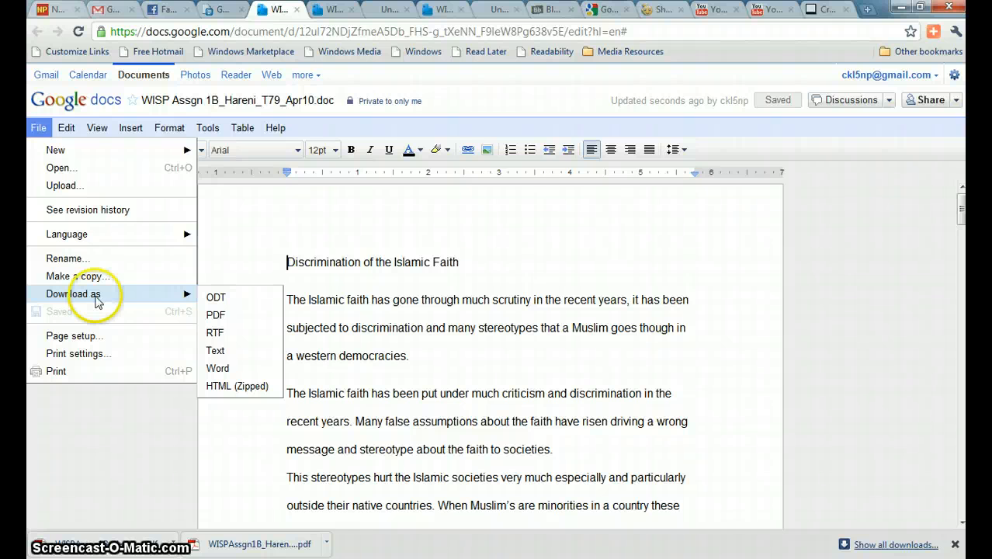
{"action": "left_click", "coordinate": [237, 319]}
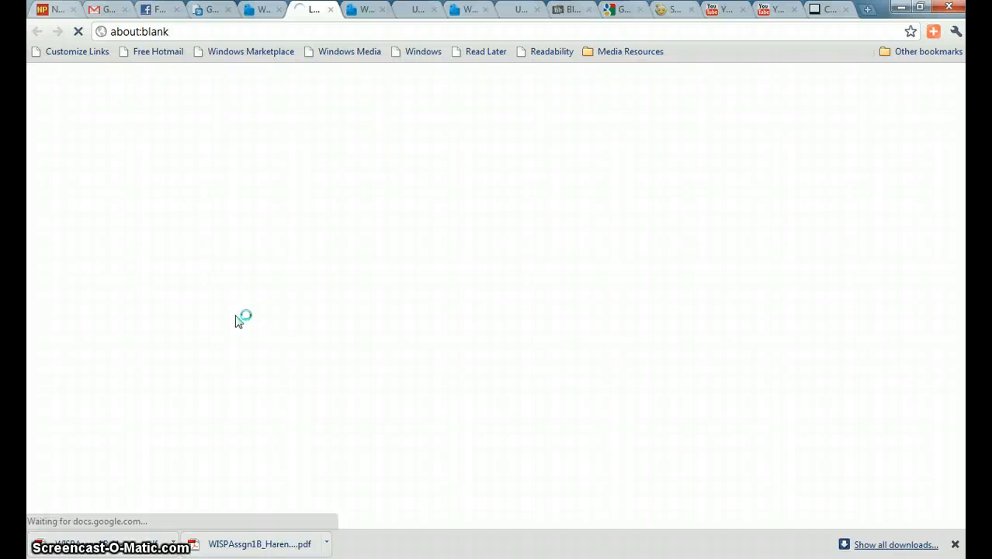
{"action": "left_click", "coordinate": [173, 544]}
{"action": "left_click", "coordinate": [201, 528]}
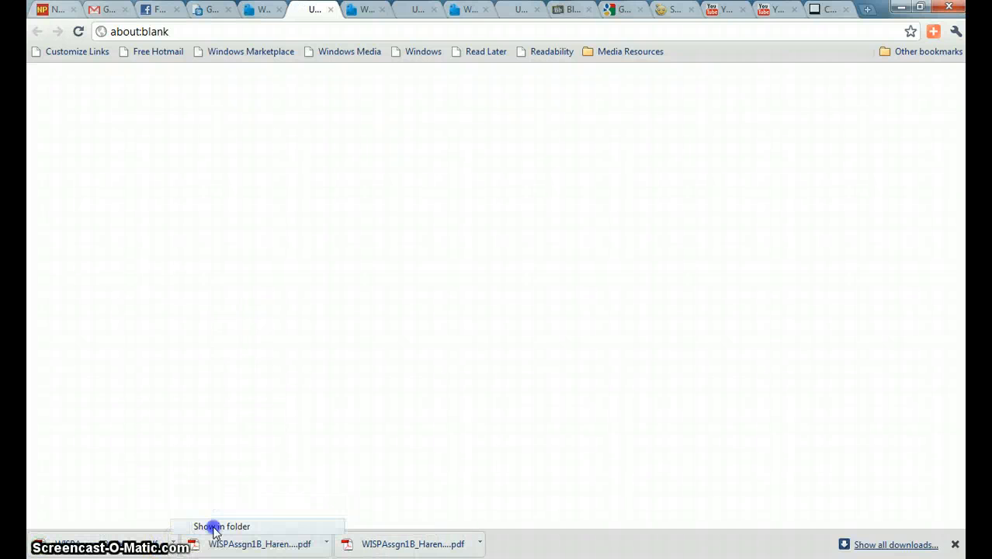
Move the downloaded assignment PDF from Downloads to the T25 folder under Apr 11 Semester, replacing the existing PDF of the same name
{"action": "right_click", "coordinate": [425, 463]}
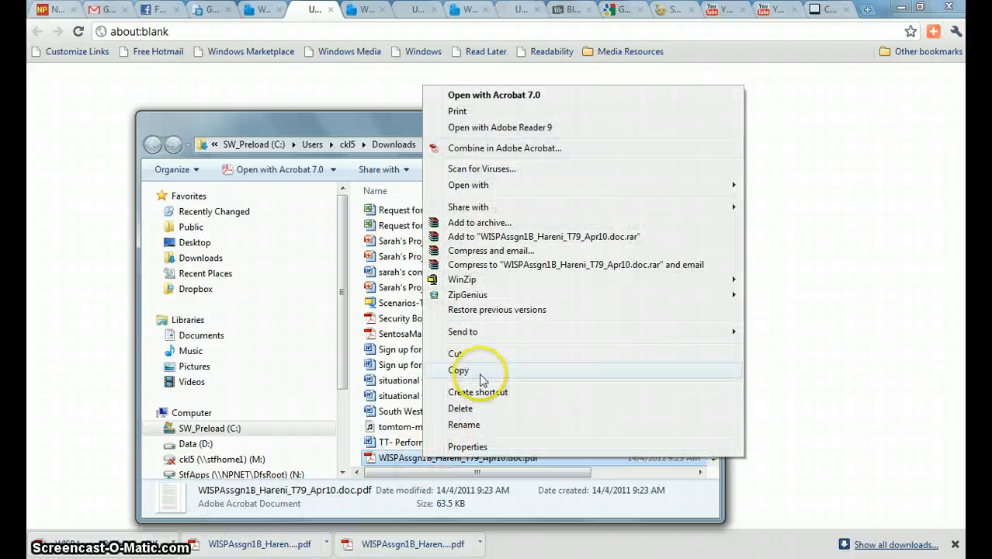
{"action": "left_click", "coordinate": [466, 356]}
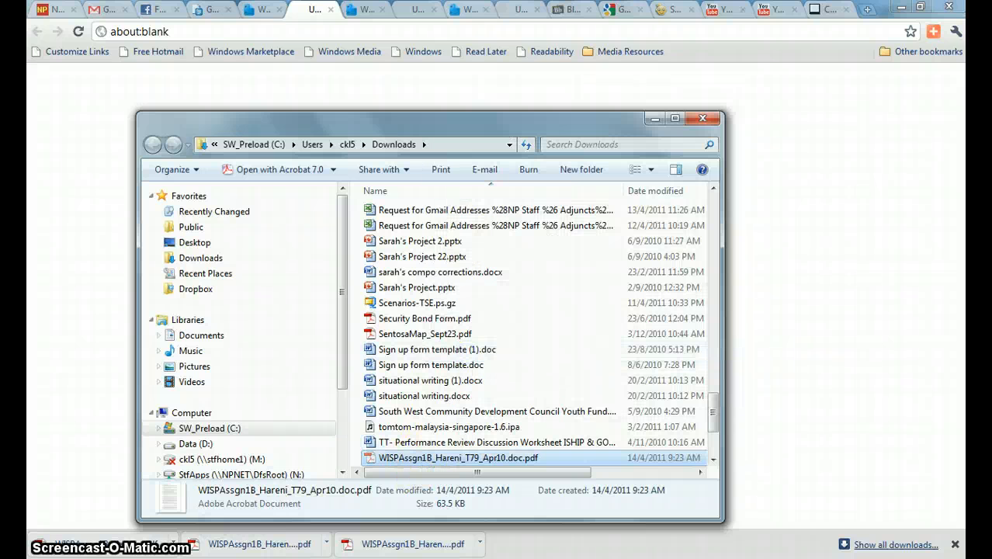
{"action": "mouse_move", "coordinate": [99, 534]}
{"action": "left_click", "coordinate": [117, 516]}
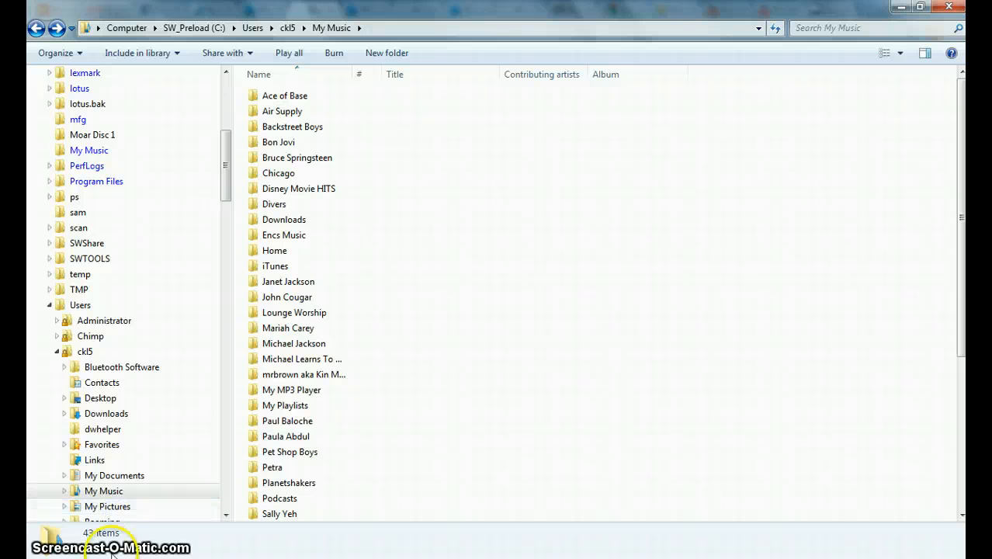
{"action": "left_click", "coordinate": [233, 516]}
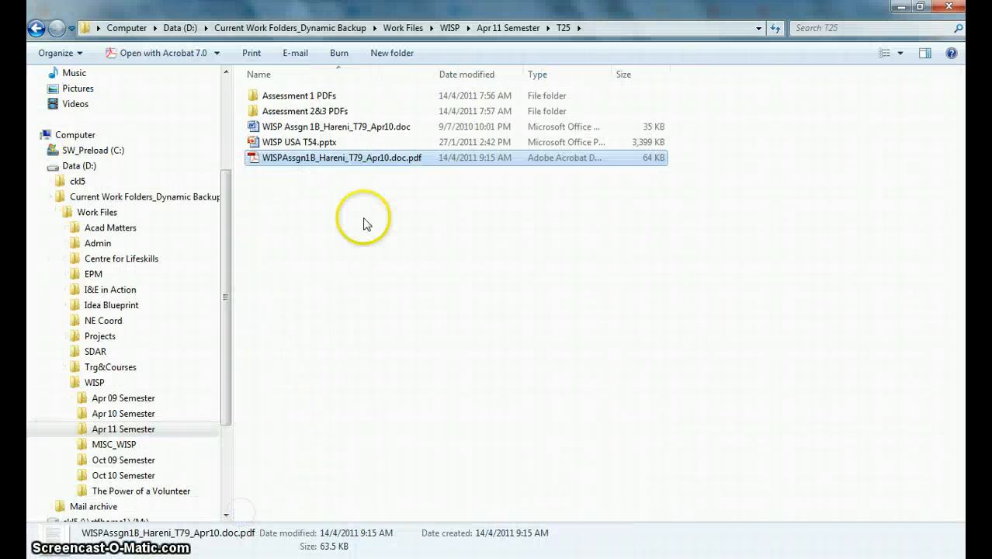
{"action": "right_click", "coordinate": [346, 286]}
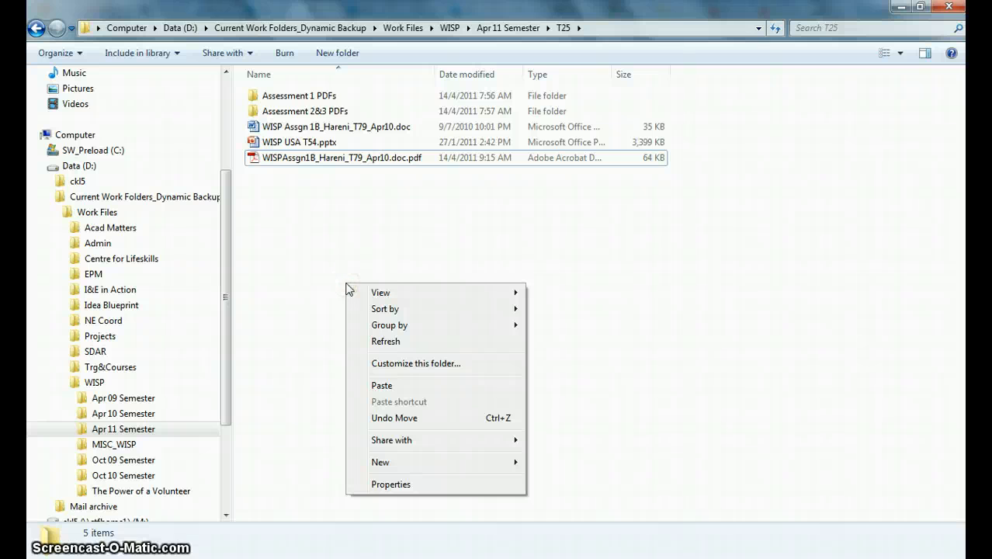
{"action": "left_click", "coordinate": [380, 386]}
{"action": "left_click", "coordinate": [505, 204]}
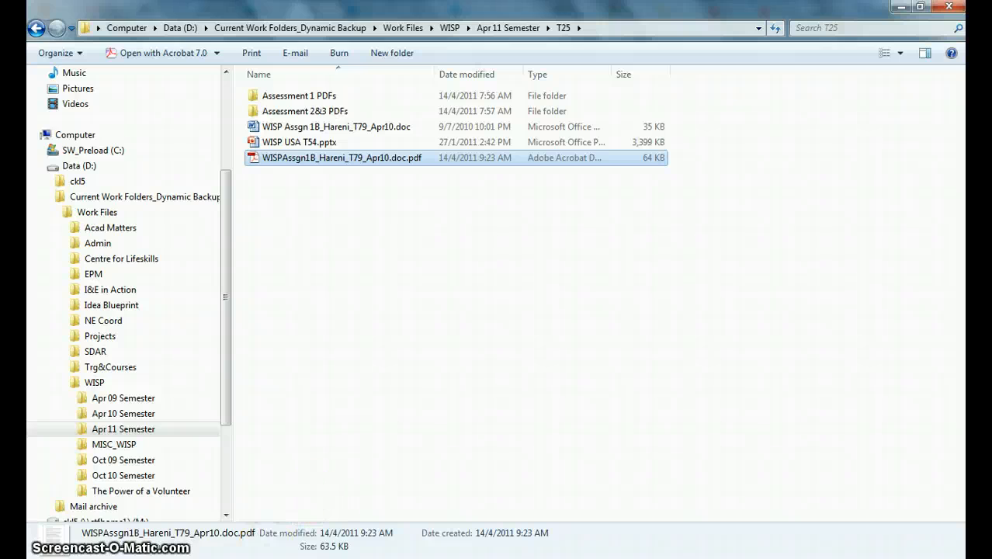
Switch back to the Google Docs Home list in the browser and select the assignment PDF from the T25 folder for upload
{"action": "key", "text": "alt+Tab"}
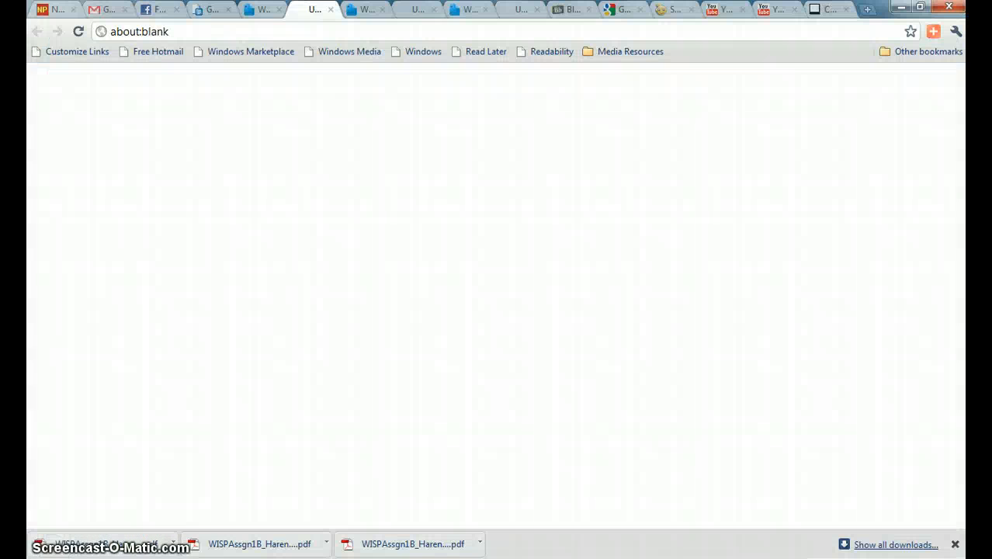
{"action": "left_click", "coordinate": [211, 9]}
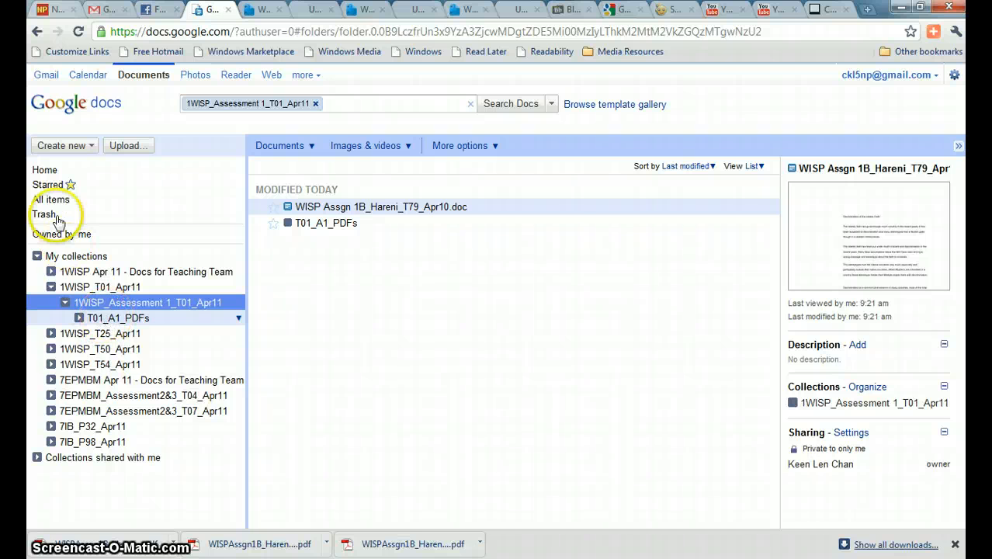
{"action": "left_click", "coordinate": [43, 170]}
{"action": "left_click", "coordinate": [126, 148]}
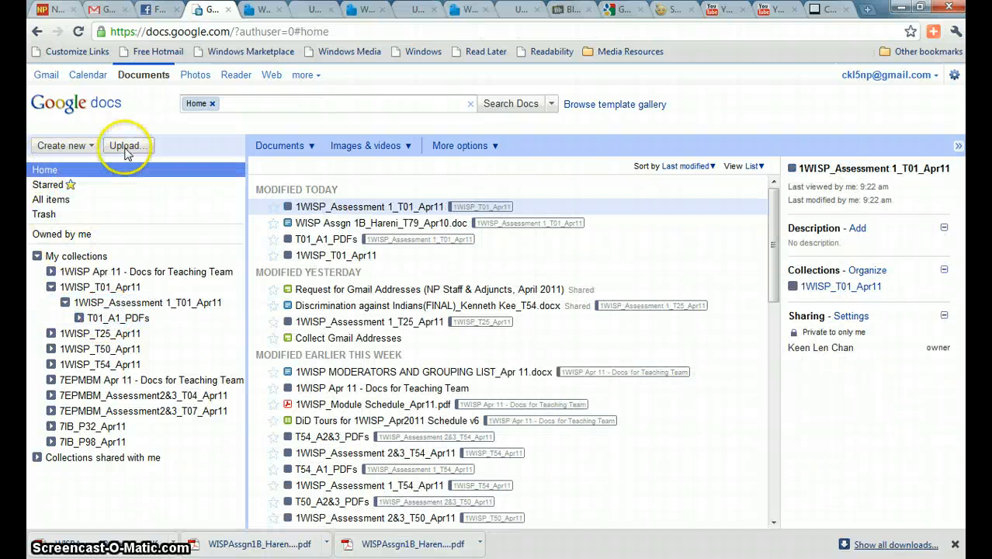
{"action": "left_click", "coordinate": [134, 147]}
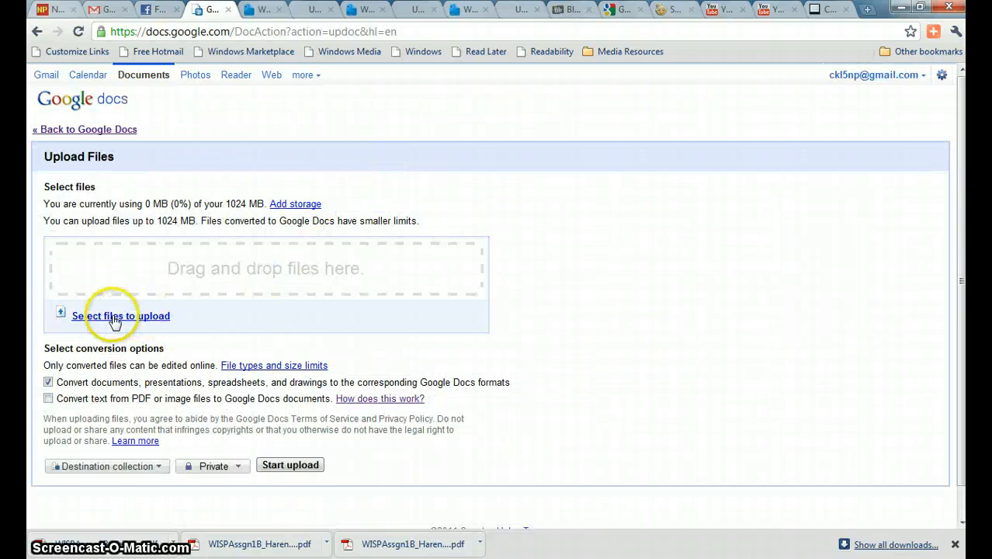
{"action": "left_click", "coordinate": [115, 318]}
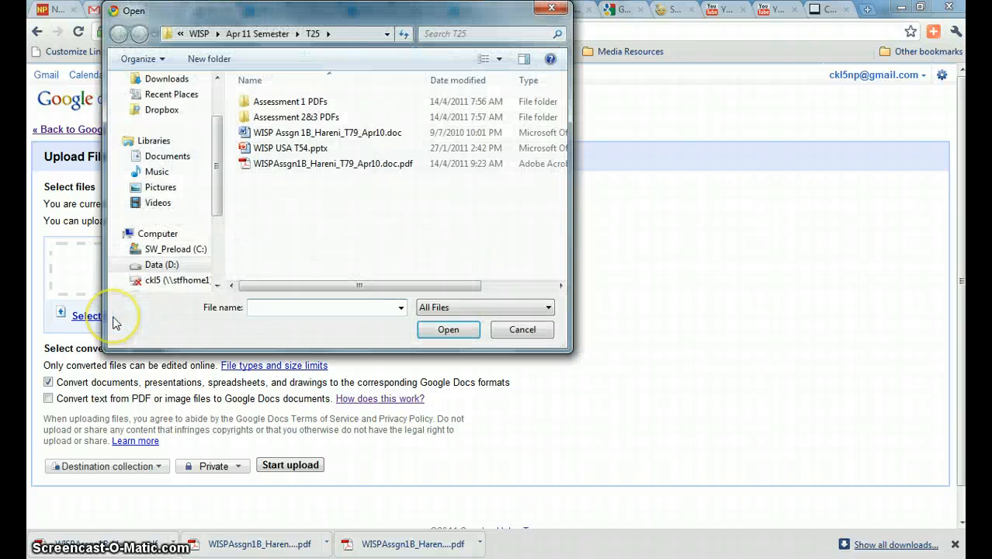
{"action": "left_click", "coordinate": [341, 164]}
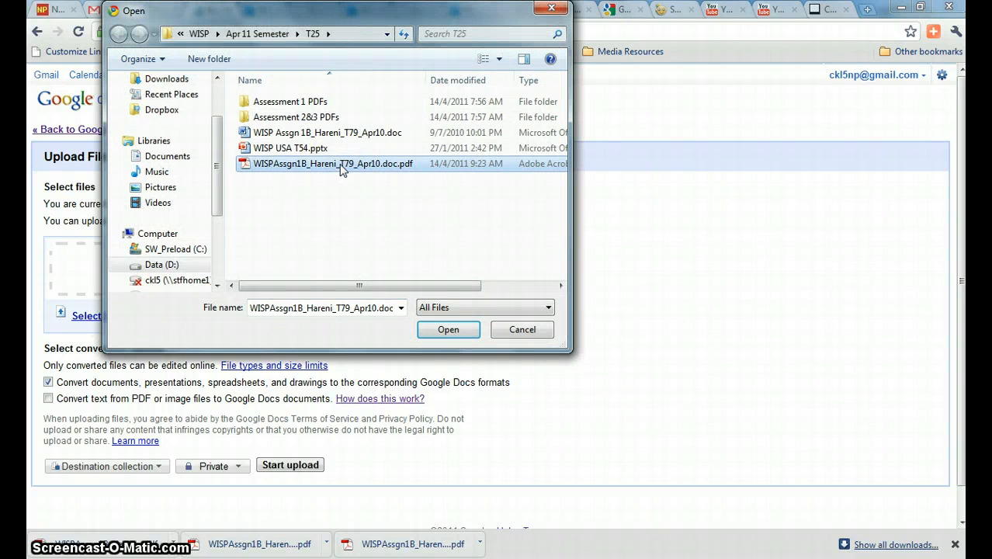
{"action": "left_click", "coordinate": [449, 331]}
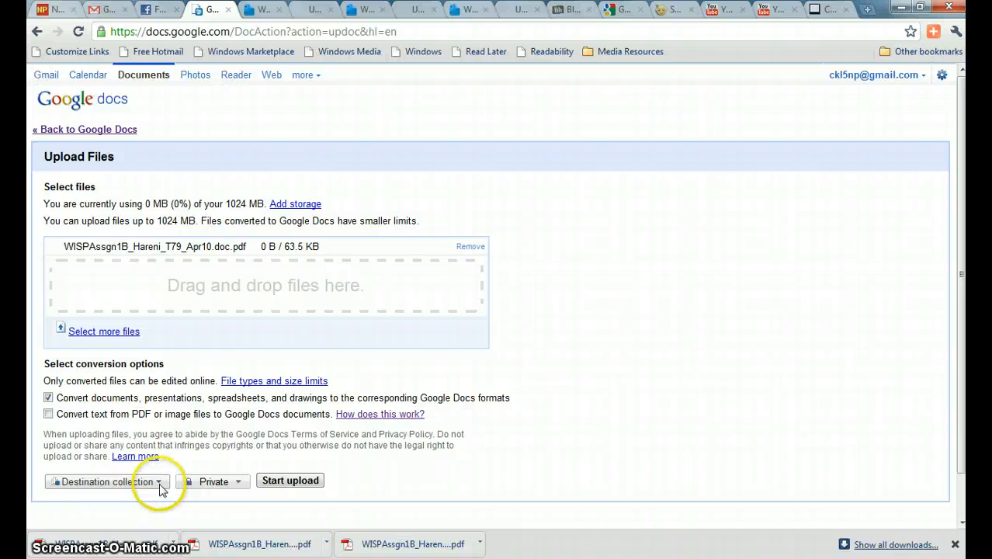
Set T01_A1_PDFs, inside the T01 Assessment 1 collection, as the destination and upload the assignment PDF
{"action": "left_click", "coordinate": [159, 482]}
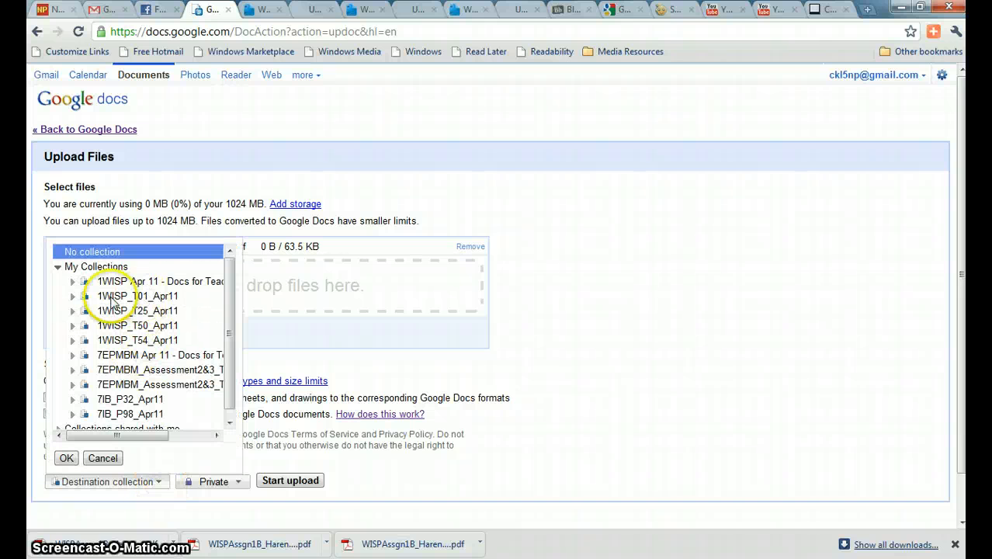
{"action": "left_click", "coordinate": [72, 298]}
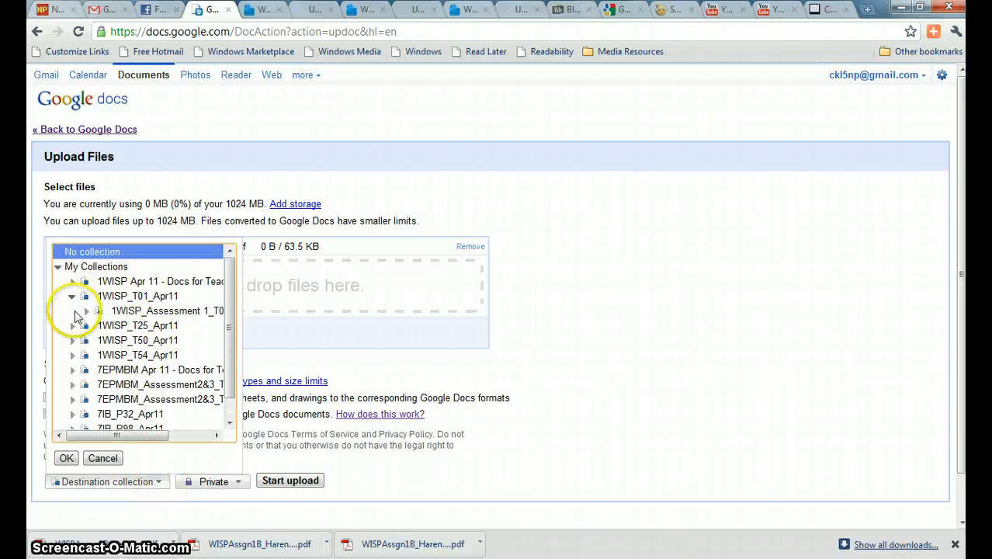
{"action": "left_click", "coordinate": [87, 311]}
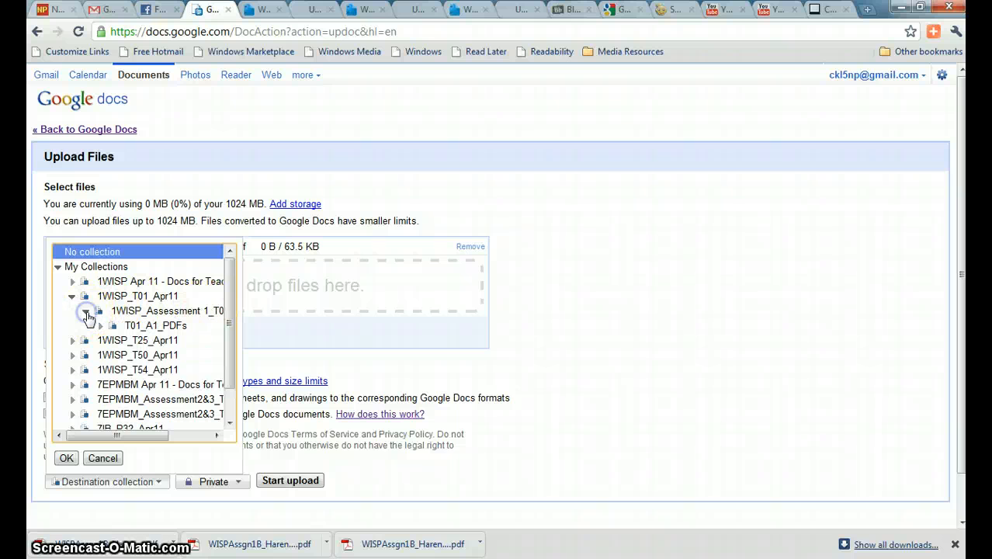
{"action": "left_click", "coordinate": [168, 328]}
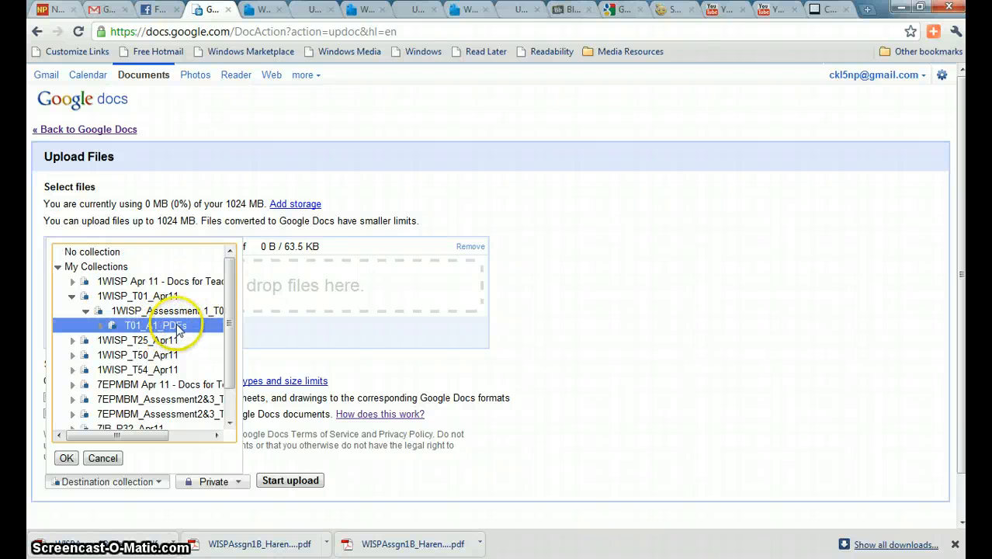
{"action": "left_click", "coordinate": [67, 458]}
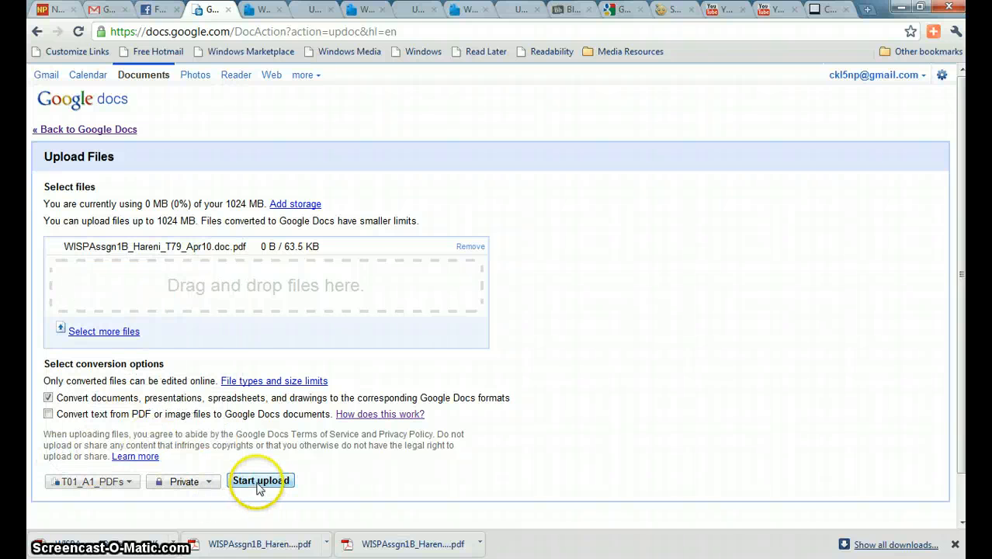
{"action": "left_click", "coordinate": [262, 483]}
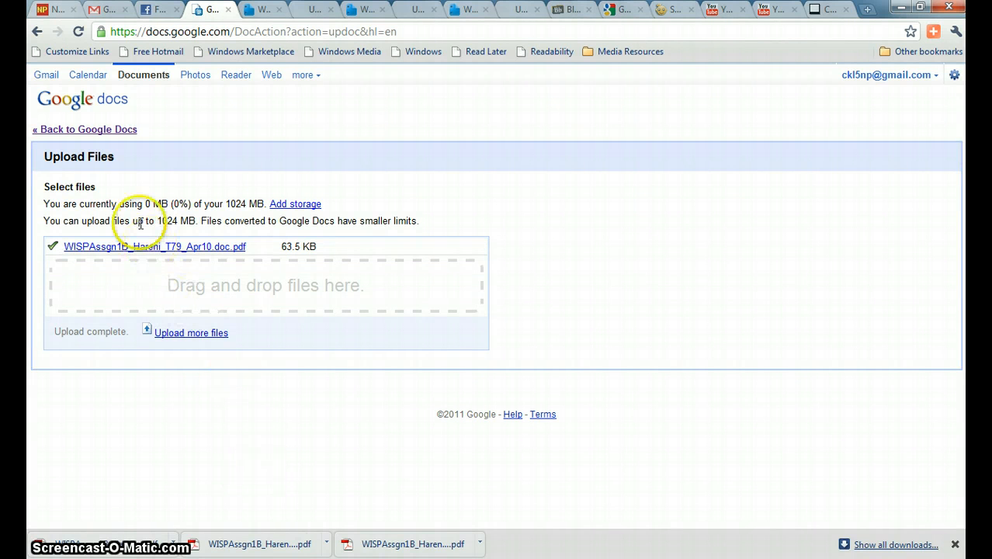
Return to the document list and open the T01_A1_PDFs collection under 1WISP_T01_Apr11 to check the uploaded PDF
{"action": "left_click", "coordinate": [82, 129]}
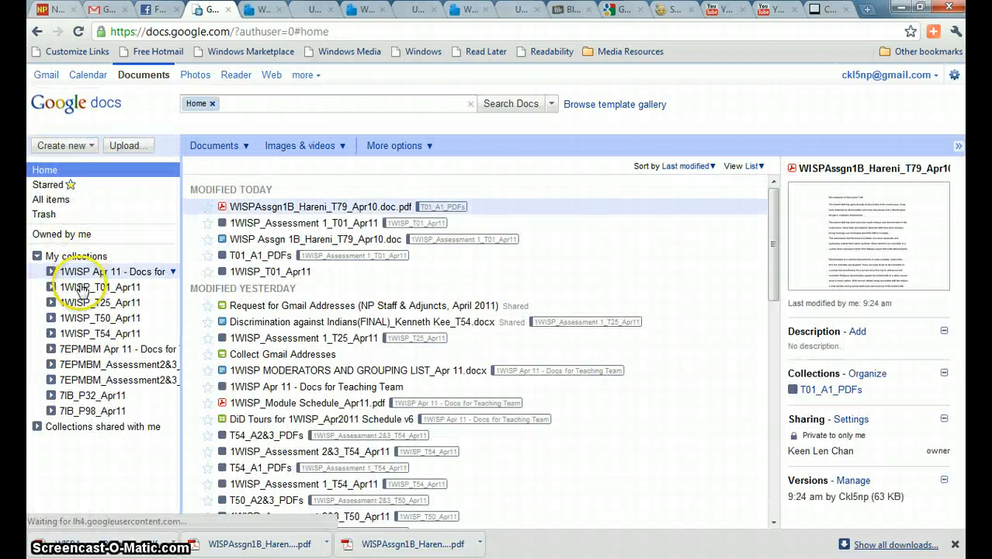
{"action": "left_click", "coordinate": [51, 287]}
{"action": "left_click", "coordinate": [65, 303]}
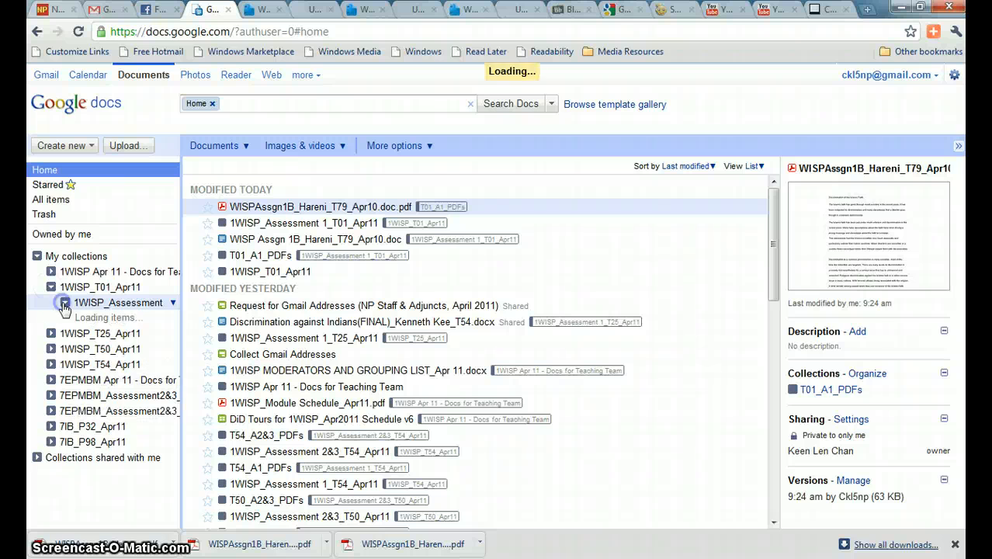
{"action": "left_click", "coordinate": [118, 320]}
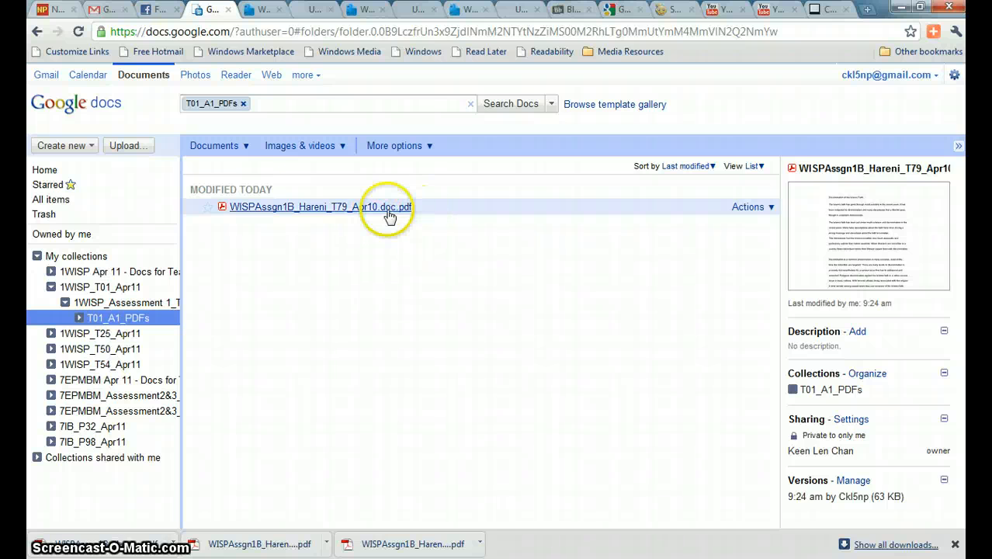
Examine the options for adding people in the T01_A1_PDFs collection's sharing settings, close them without sharing, and return to the Home list
{"action": "left_click", "coordinate": [174, 320]}
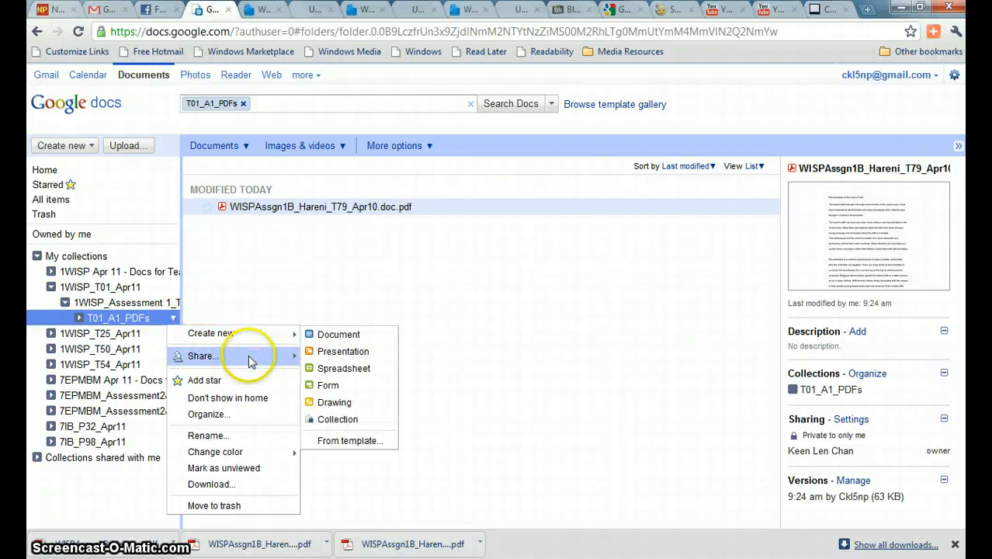
{"action": "mouse_move", "coordinate": [250, 357]}
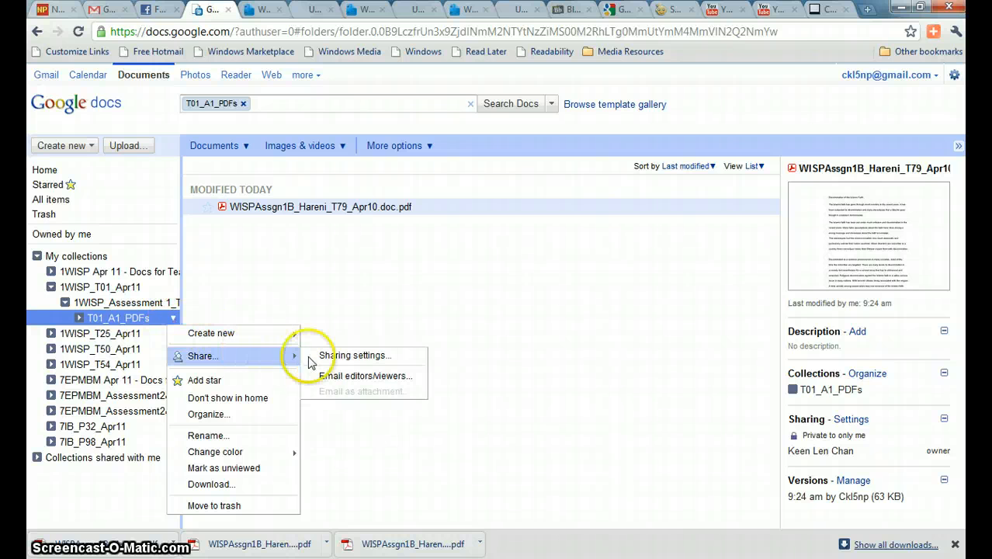
{"action": "left_click", "coordinate": [388, 357]}
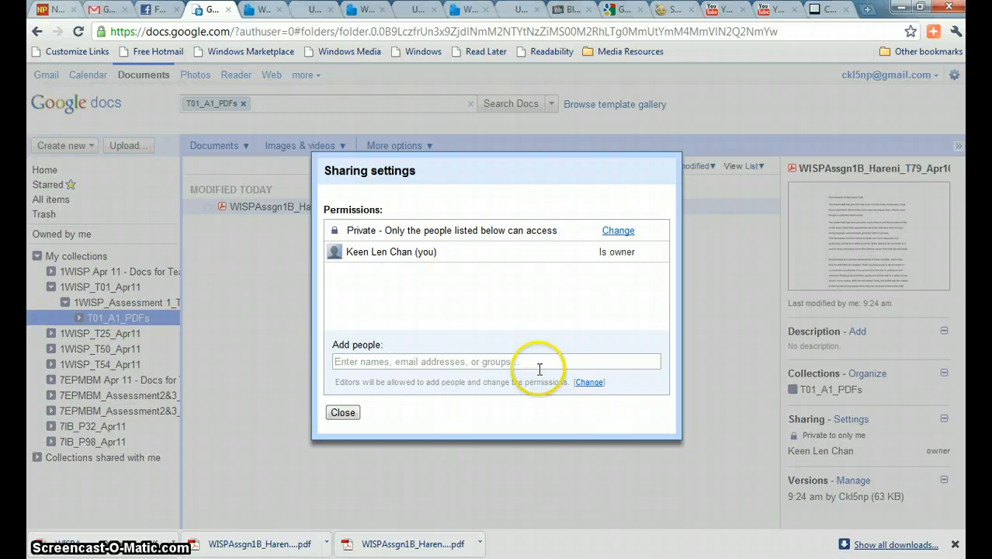
{"action": "left_click", "coordinate": [374, 362]}
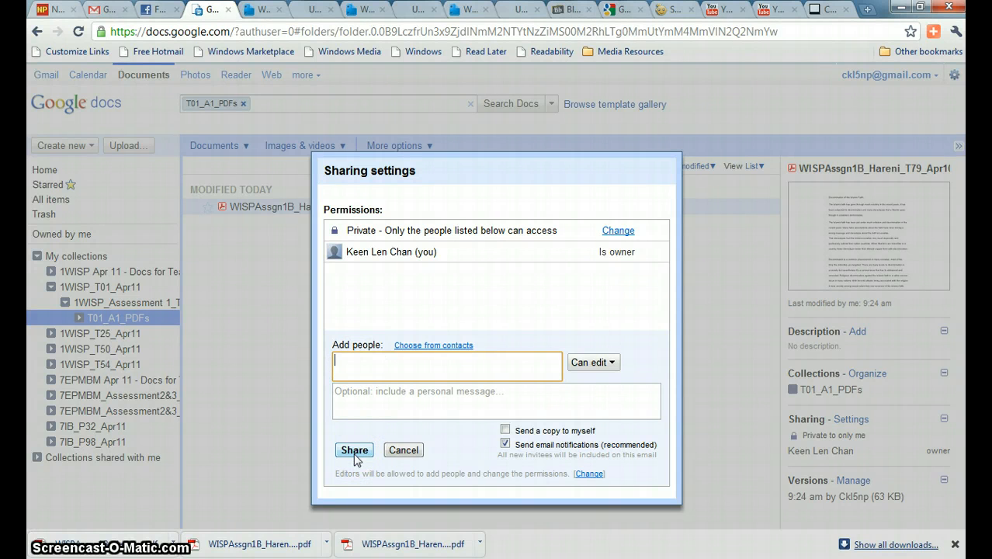
{"action": "left_click", "coordinate": [404, 452]}
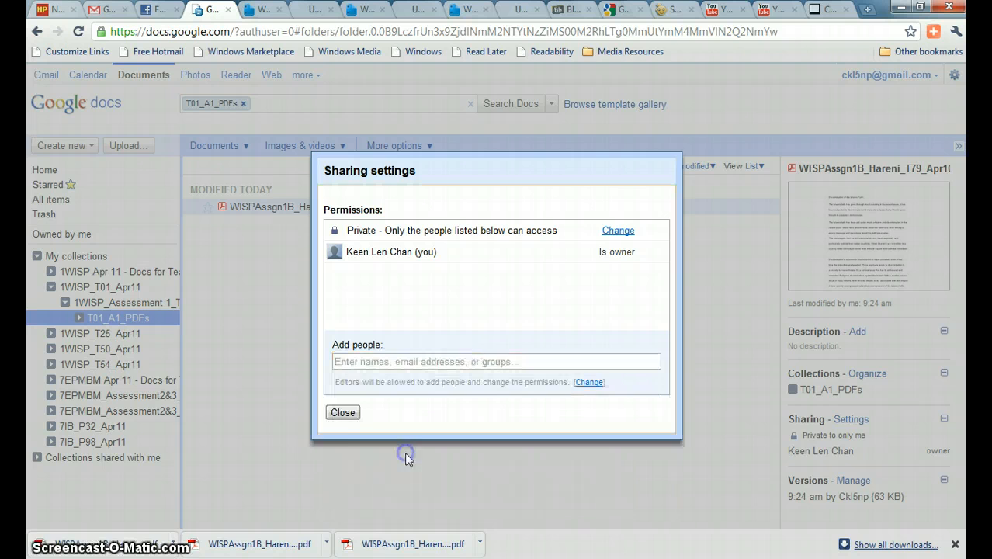
{"action": "left_click", "coordinate": [342, 410]}
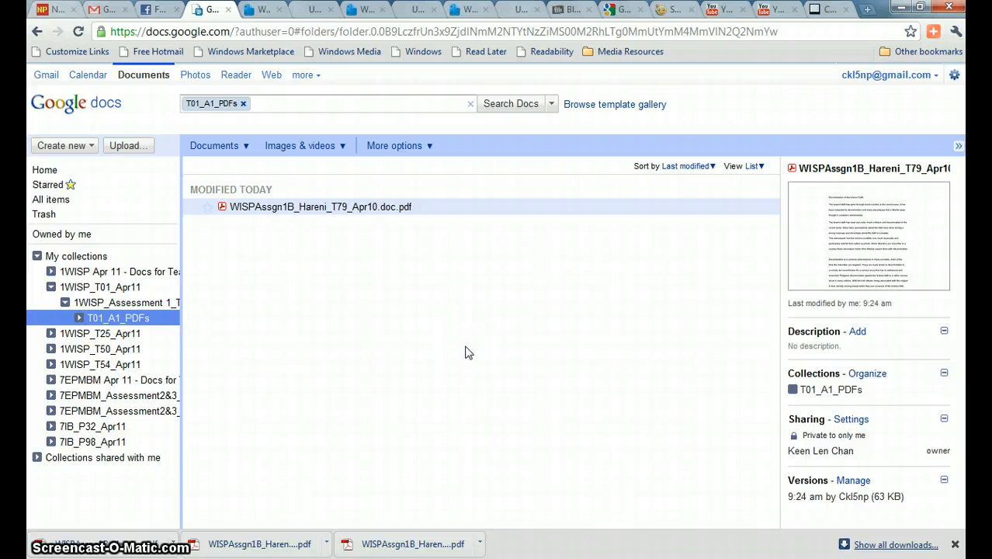
{"action": "left_click", "coordinate": [503, 354]}
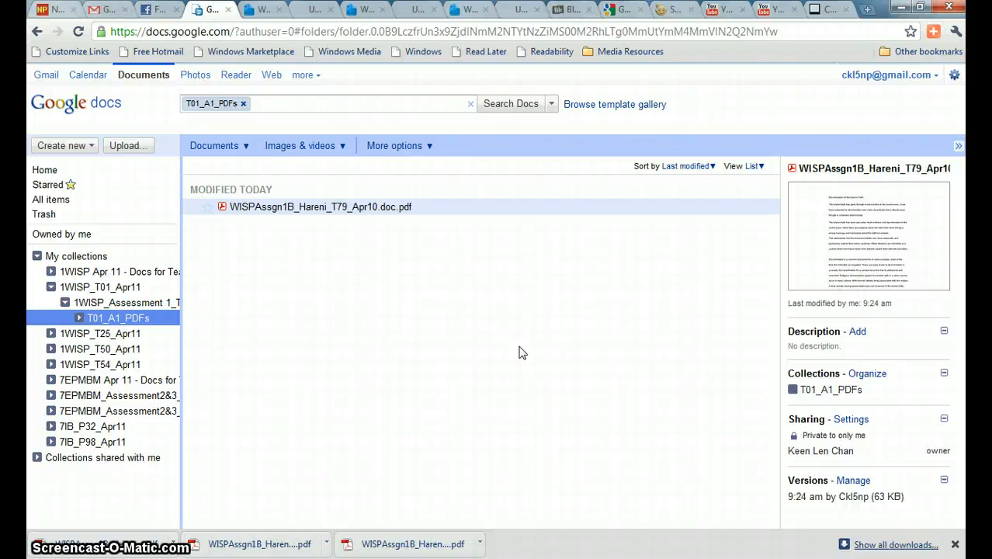
{"action": "left_click", "coordinate": [47, 171]}
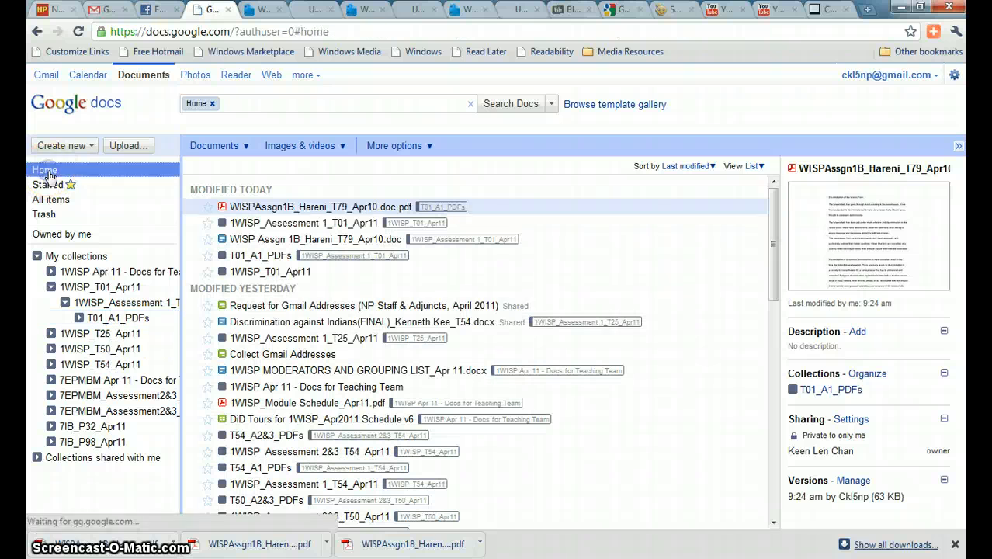